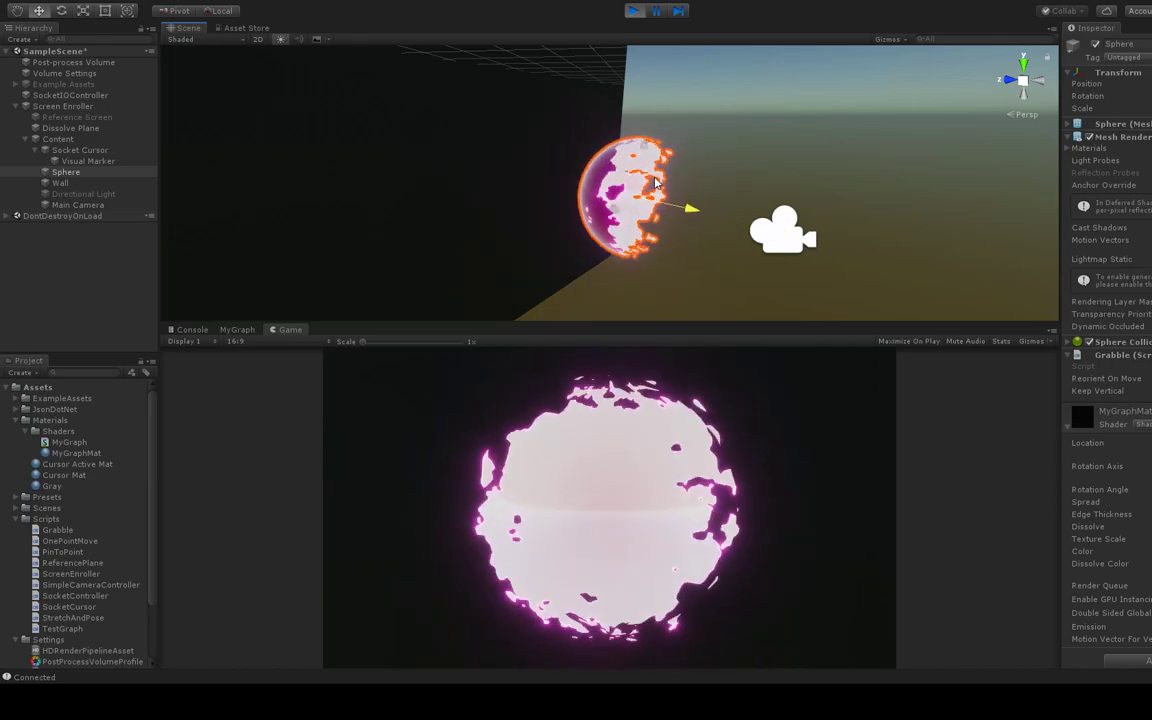
View the sphere from the side and shift it slightly along its Z axis.
right_drag(657, 183, 824, 210)
key(a)
mouse_move(643, 180)
mouse_down()
mouse_move(578, 174)
mouse_move(630, 175)
mouse_up()
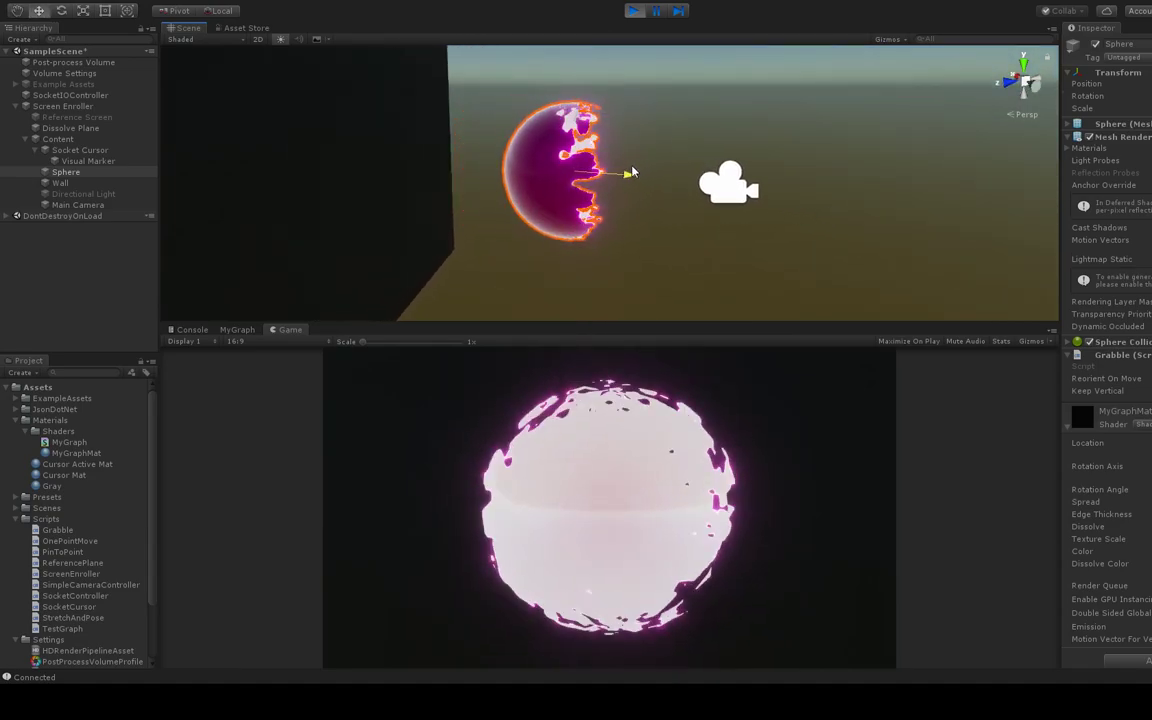
Move the Dissolve Plane along its Z axis toward the camera and rotate it slightly.
click(70, 129)
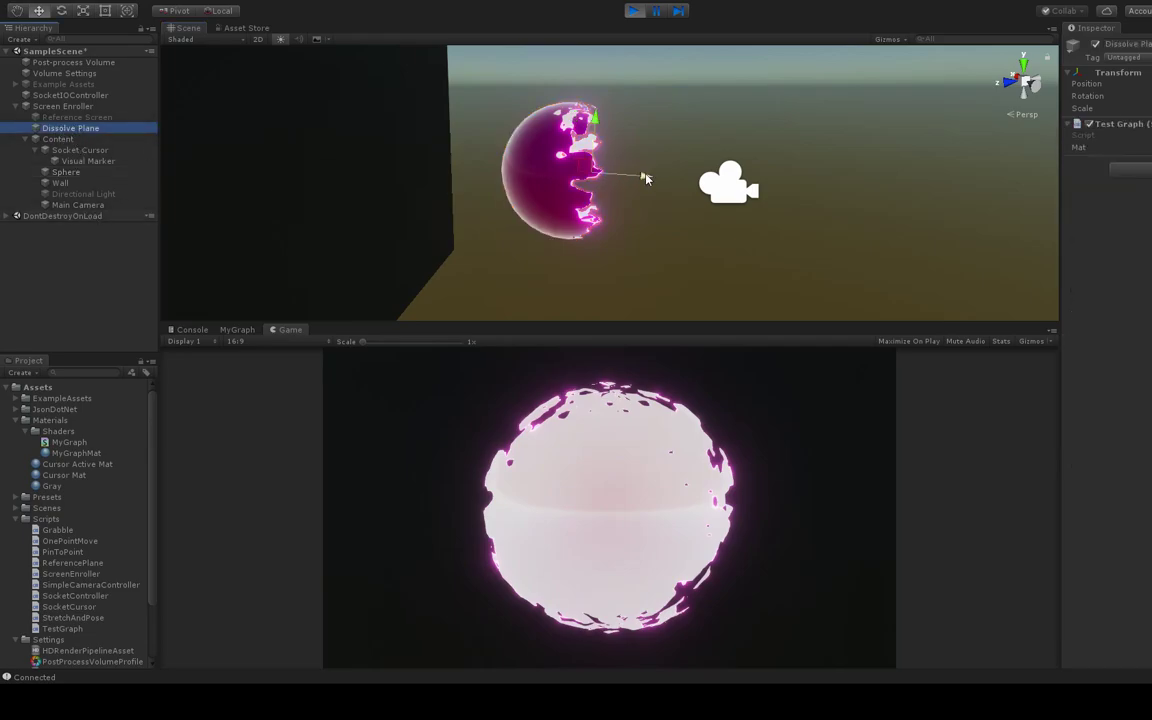
drag(645, 178, 663, 149)
key(e)
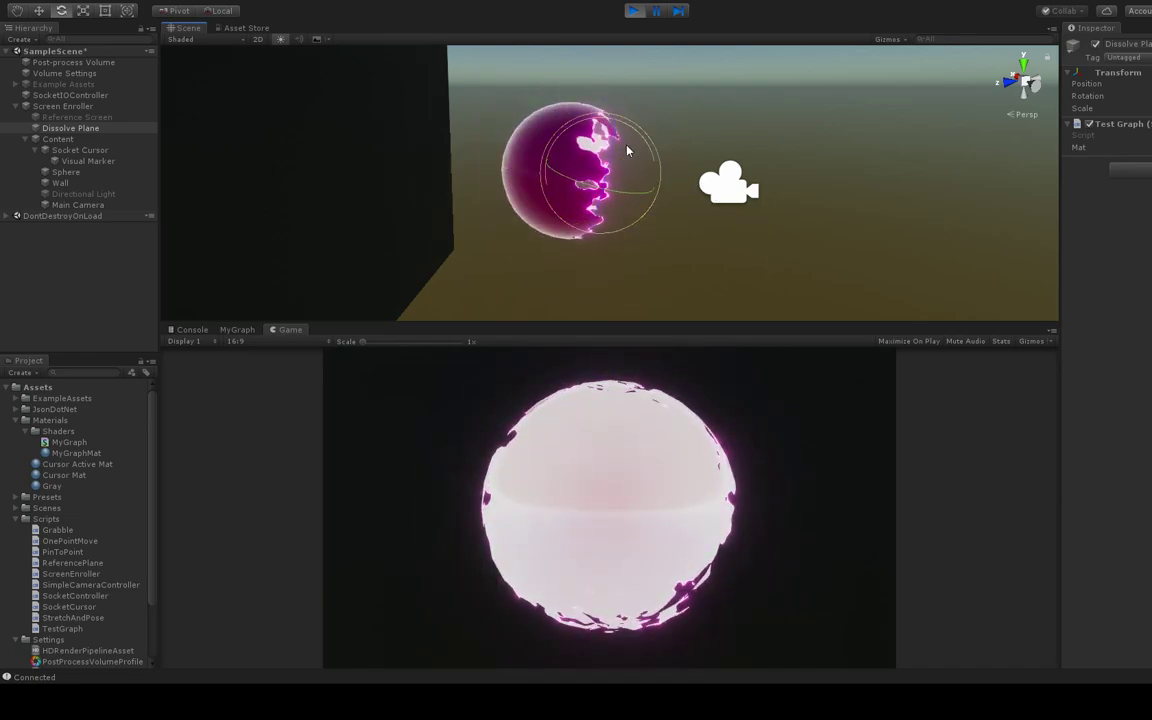
drag(587, 153, 589, 160)
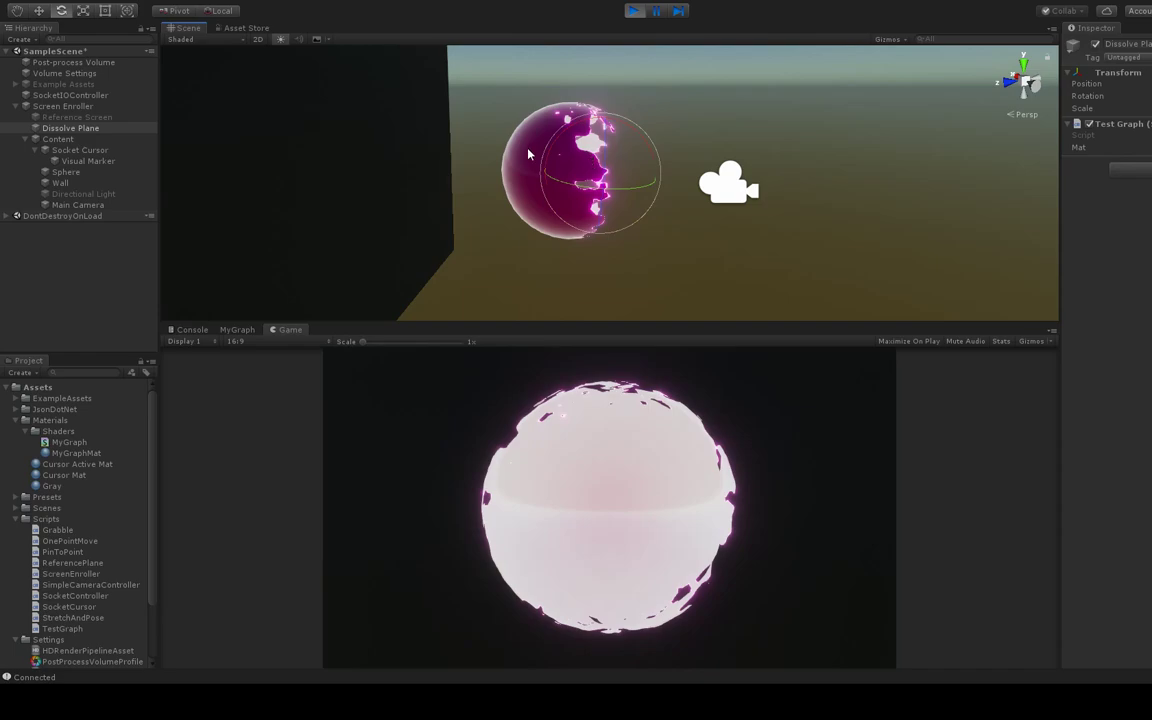
Move the sphere along Z through the dissolve plane to the camera, and bring it back toward the wall.
click(540, 157)
key(w)
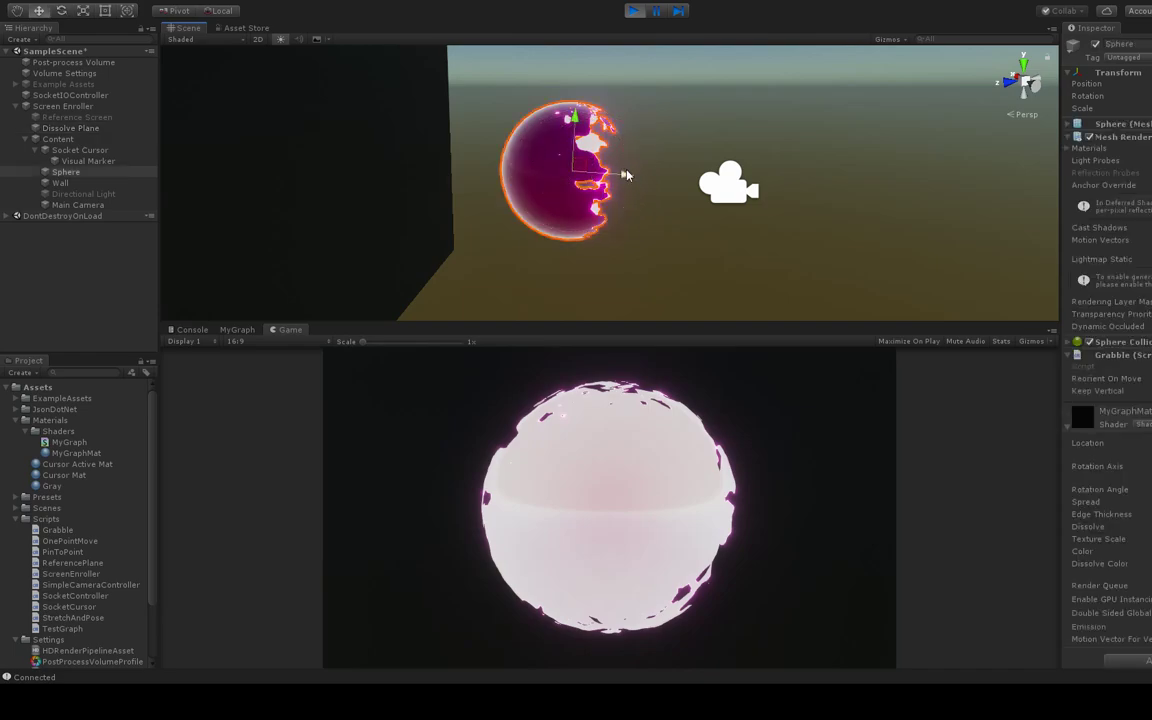
drag(625, 175, 728, 178)
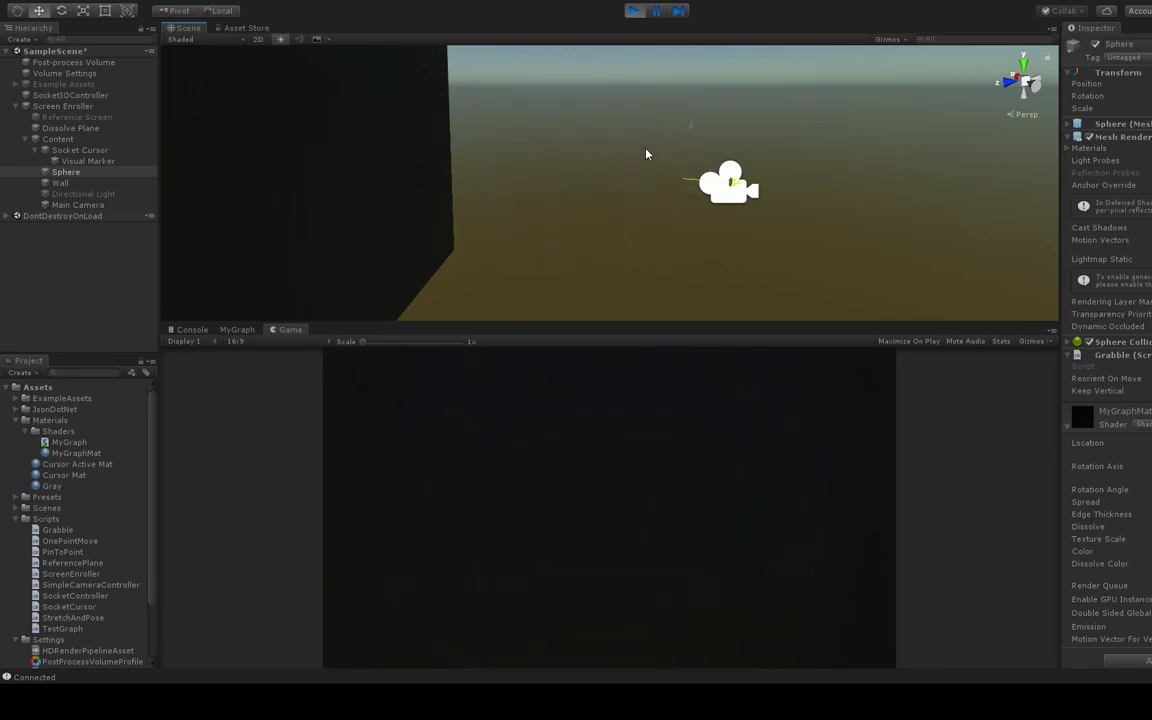
drag(646, 153, 603, 183)
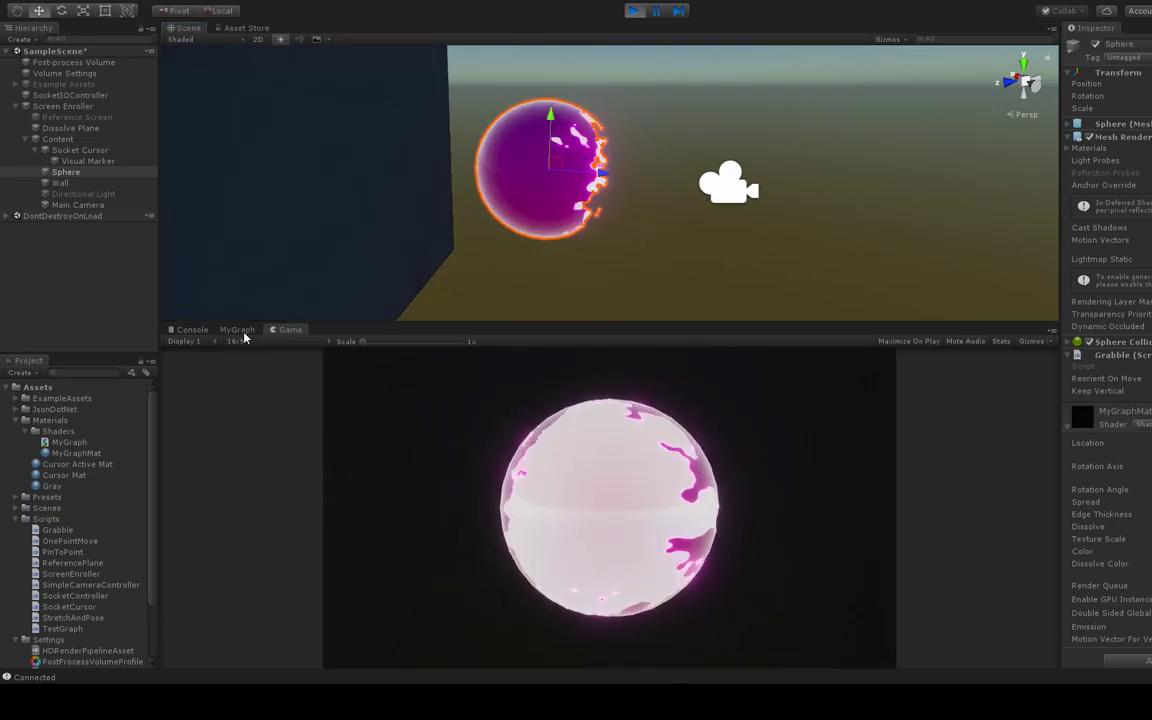
Open the MyGraph shader graph and examine its overall layout and the Simple Noise node.
click(244, 332)
scroll(575, 467, down, 3)
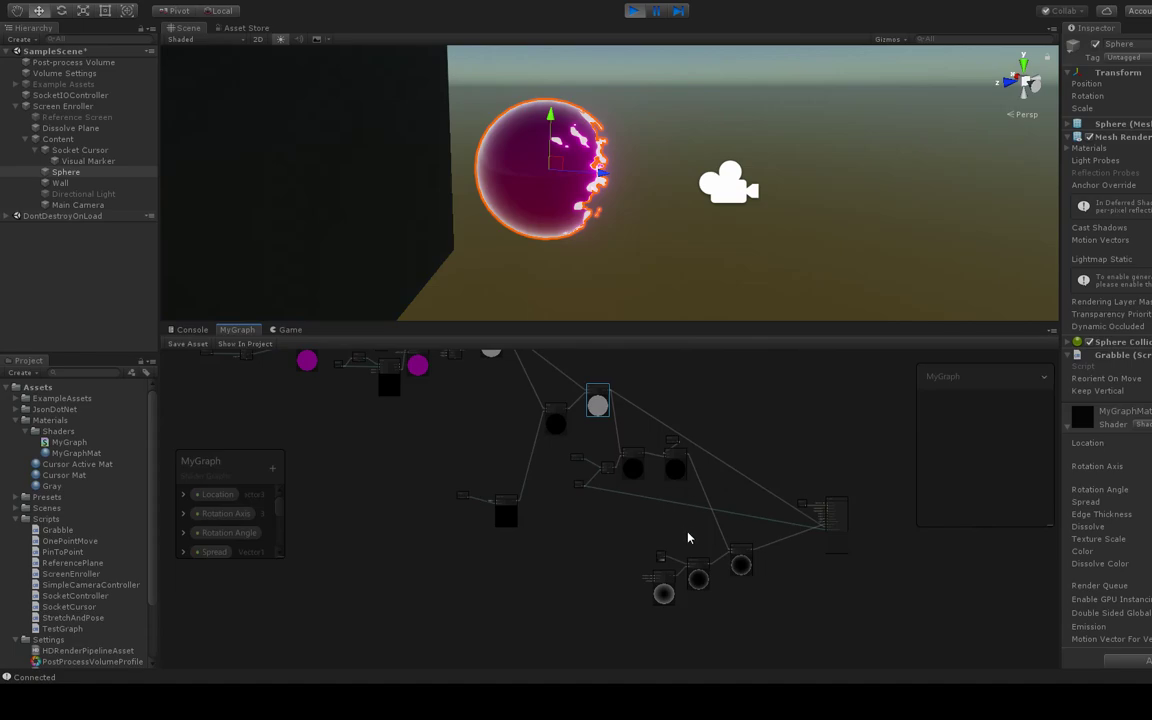
scroll(688, 536, up, 2)
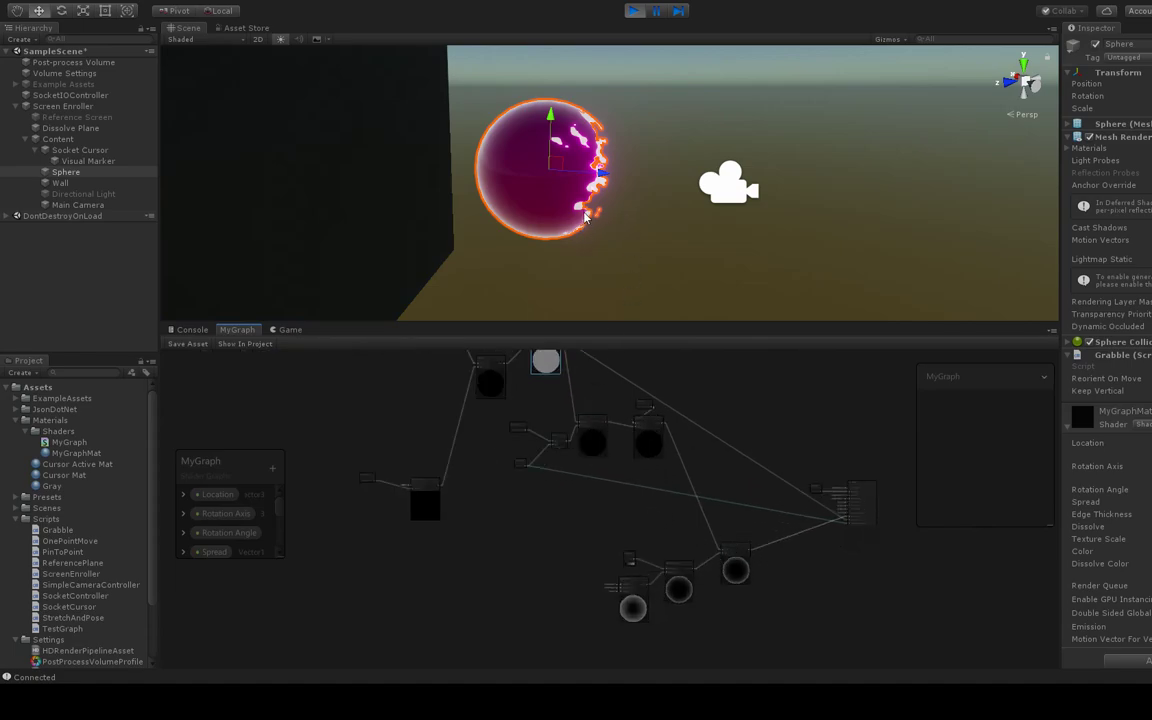
scroll(668, 433, up, 1)
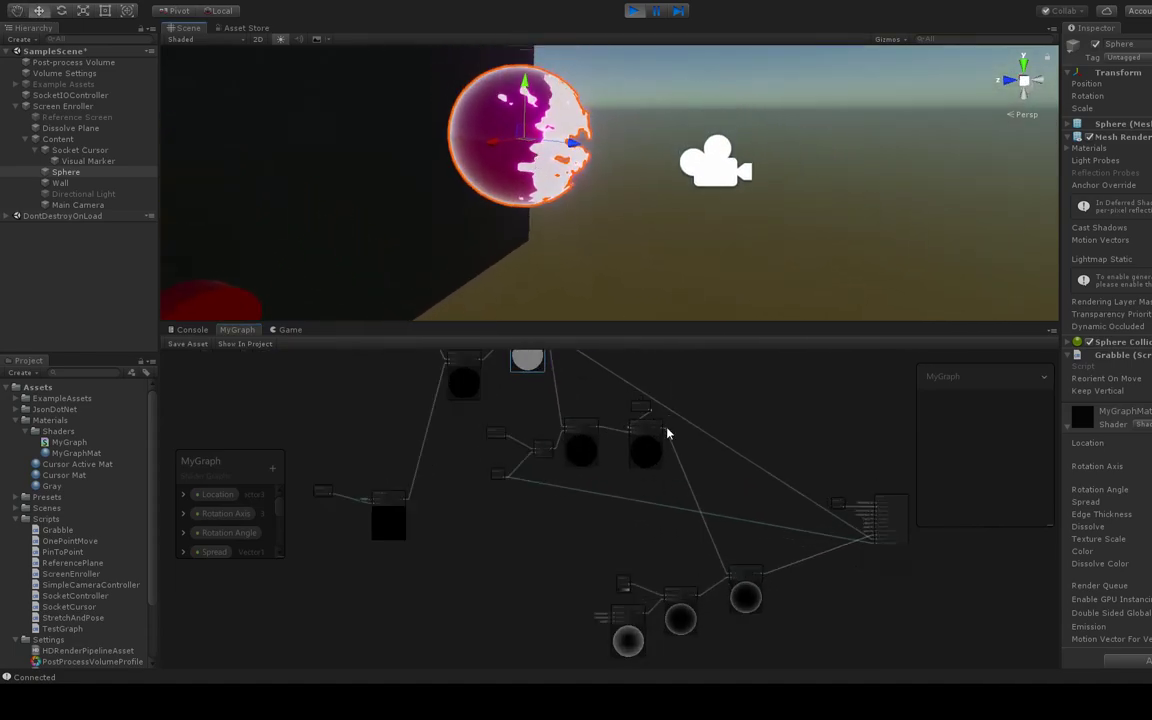
scroll(667, 433, up, 2)
middle_drag(545, 606, 644, 682)
scroll(556, 516, down, 3)
middle_drag(458, 476, 526, 484)
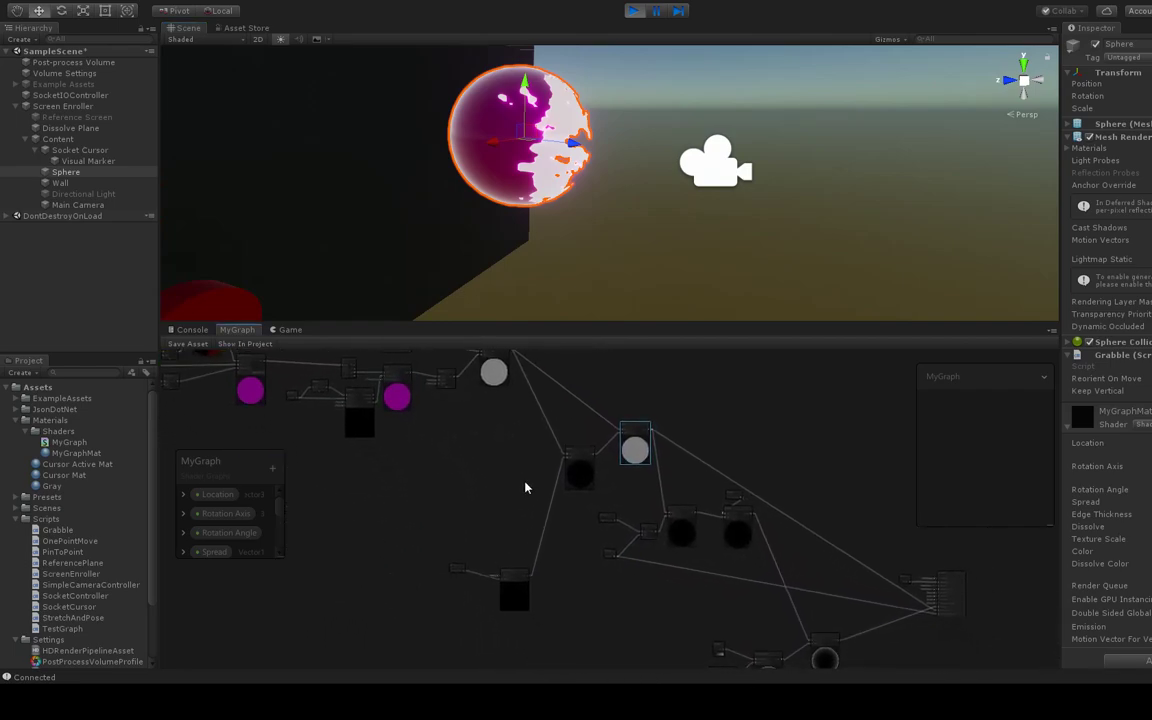
scroll(530, 495, up, 2)
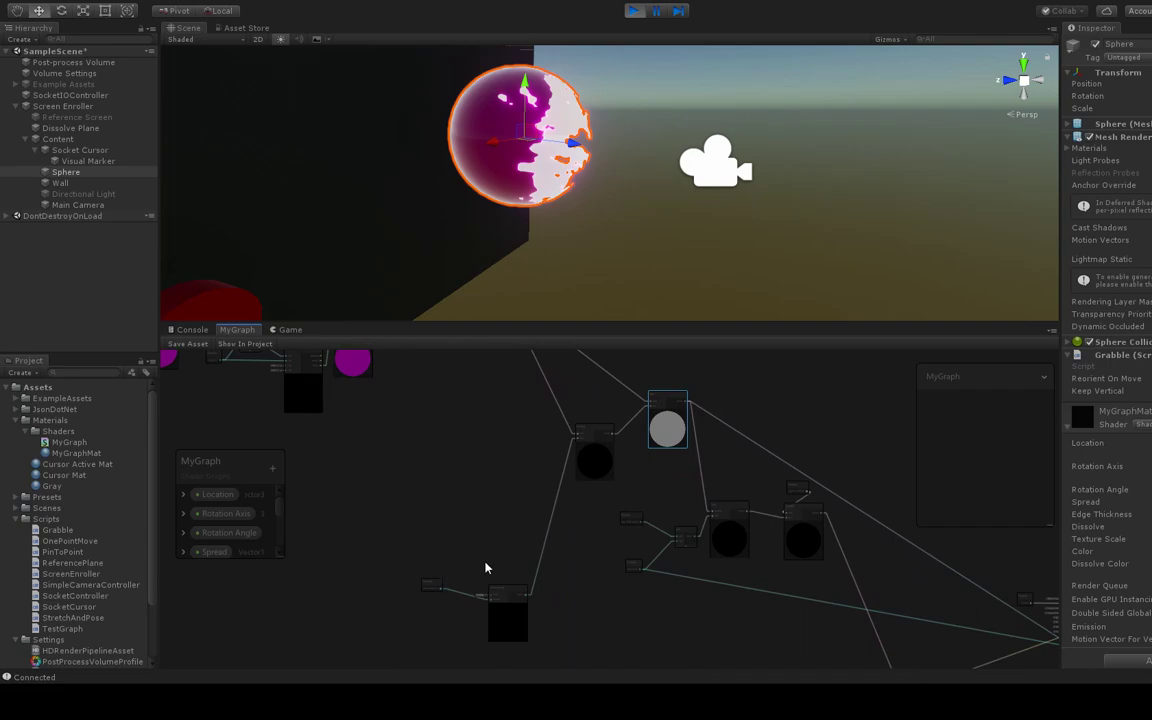
scroll(490, 566, up, 6)
middle_drag(489, 536, 500, 396)
scroll(496, 440, up, 3)
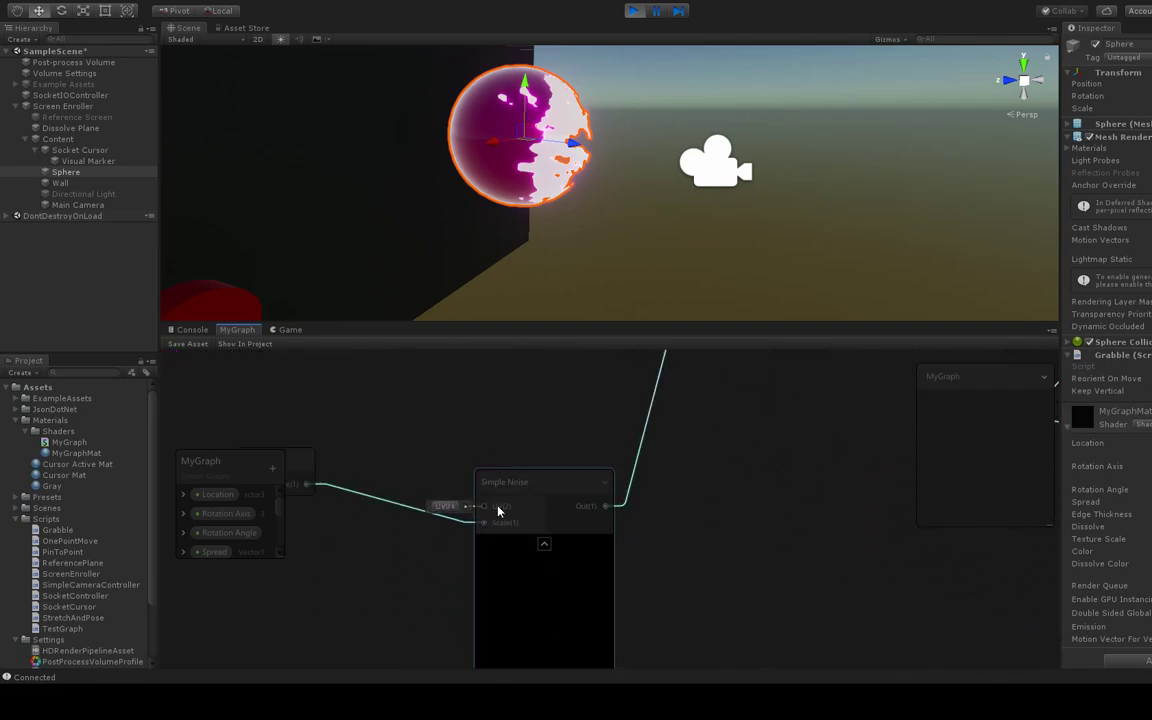
Examine how the Edge Thickness and Dissolve properties feed the Add and Step nodes.
scroll(573, 415, down, 2)
middle_drag(588, 393, 342, 540)
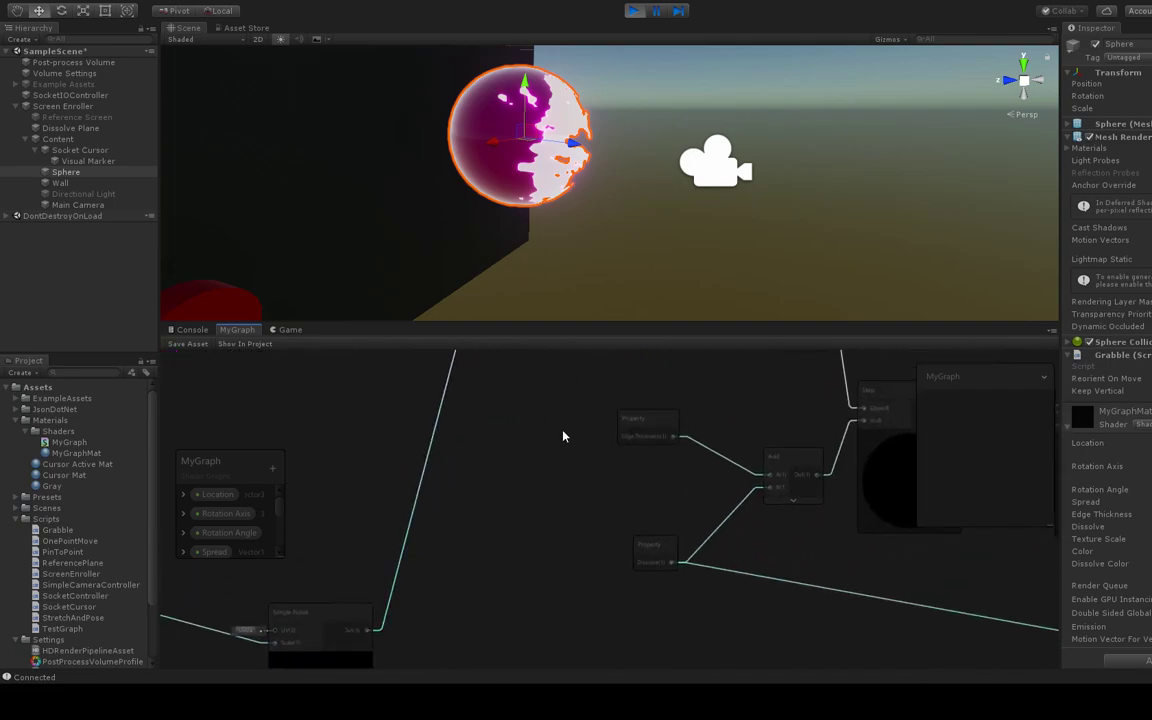
middle_drag(563, 435, 569, 593)
middle_drag(650, 431, 437, 419)
middle_drag(509, 522, 522, 403)
scroll(576, 489, up, 1)
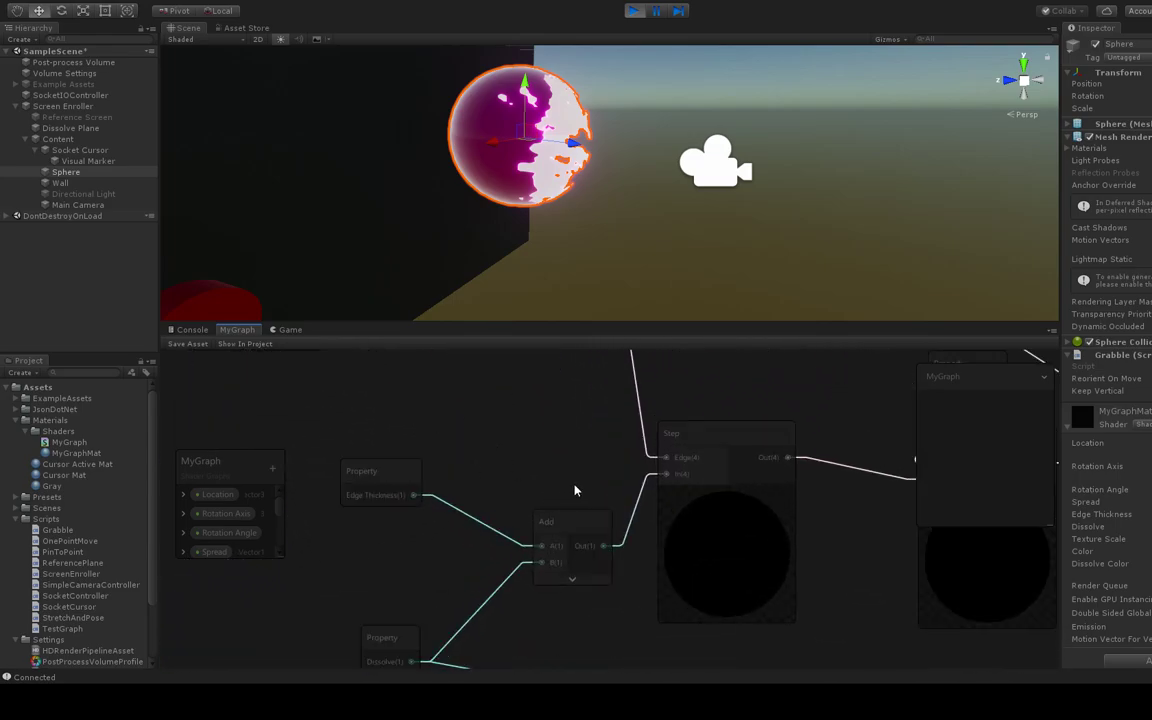
scroll(687, 481, down, 1)
middle_drag(794, 398, 640, 375)
scroll(640, 375, down, 2)
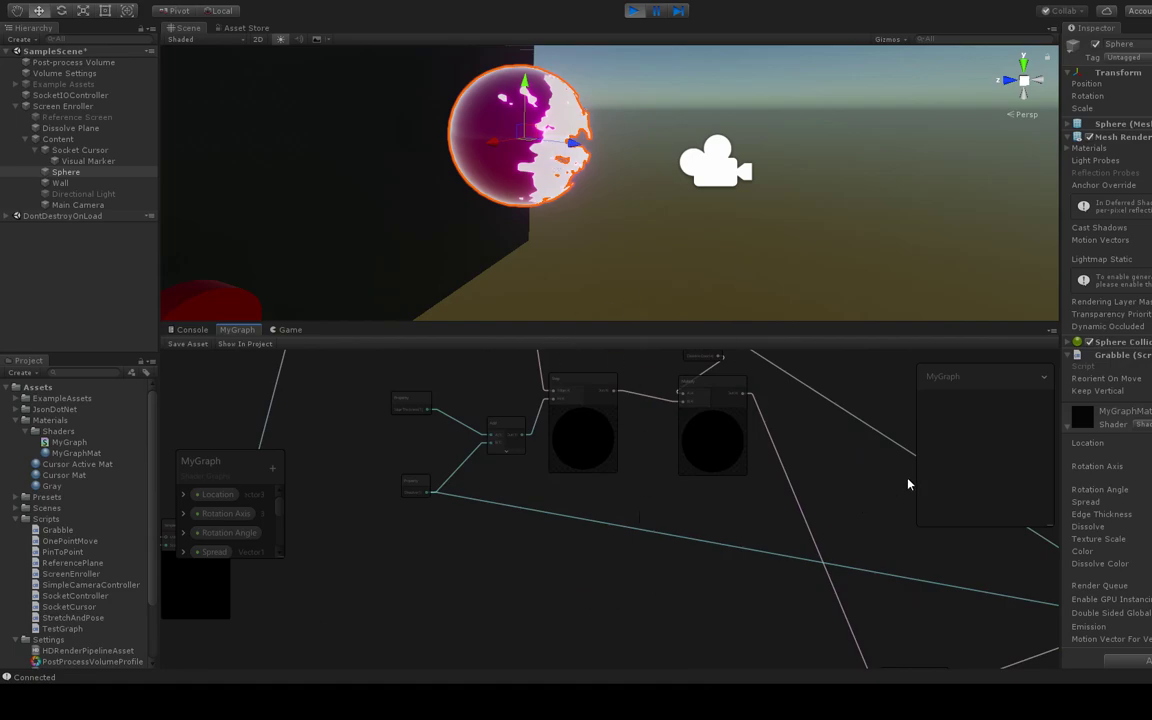
Examine the Emission, Alpha and AlphaClipThreshold inputs of the graph's master node.
scroll(903, 484, down, 2)
middle_drag(830, 534, 474, 477)
scroll(690, 540, up, 5)
scroll(794, 577, up, 1)
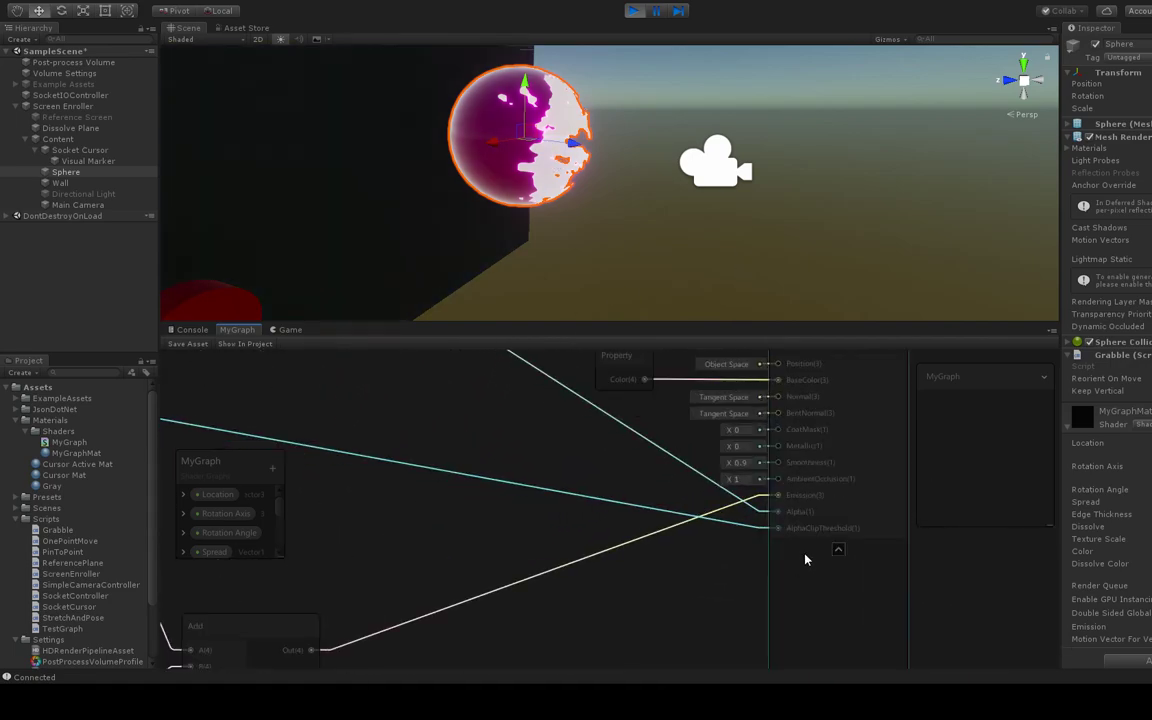
scroll(530, 489, down, 3)
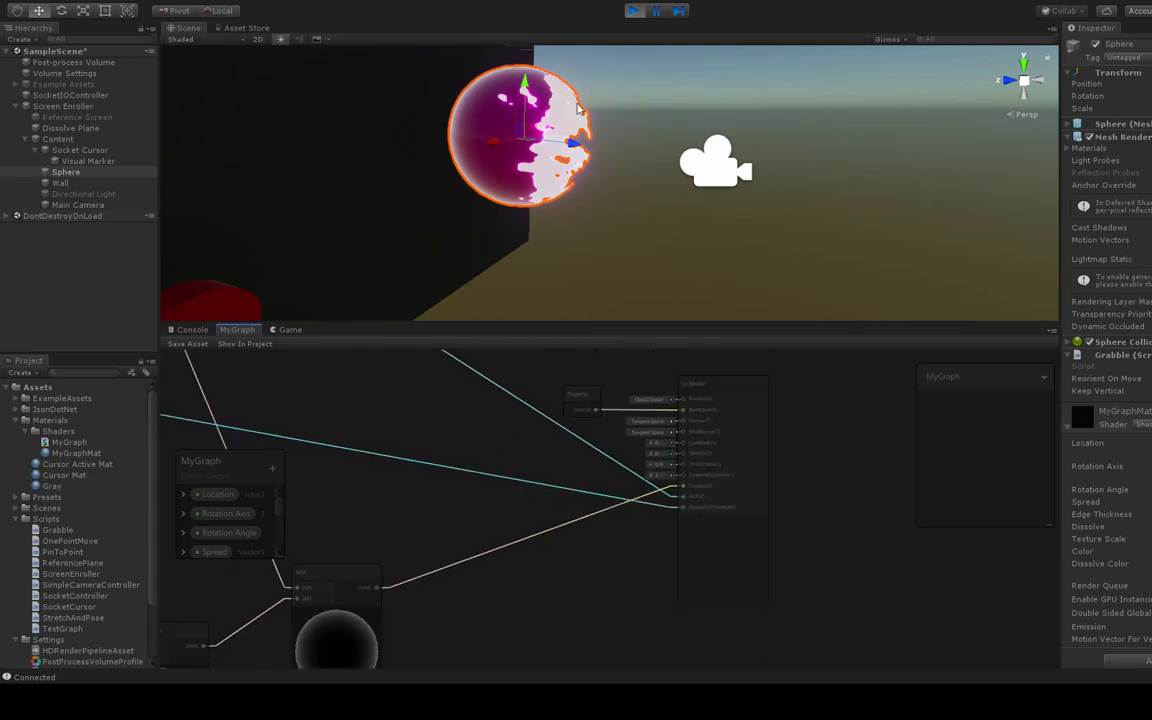
Inspect the Fresnel Effect and Sample Gradient nodes, and move the sphere along Z toward the wall, clear of the dissolve plane.
middle_drag(429, 535, 576, 387)
middle_drag(455, 648, 566, 635)
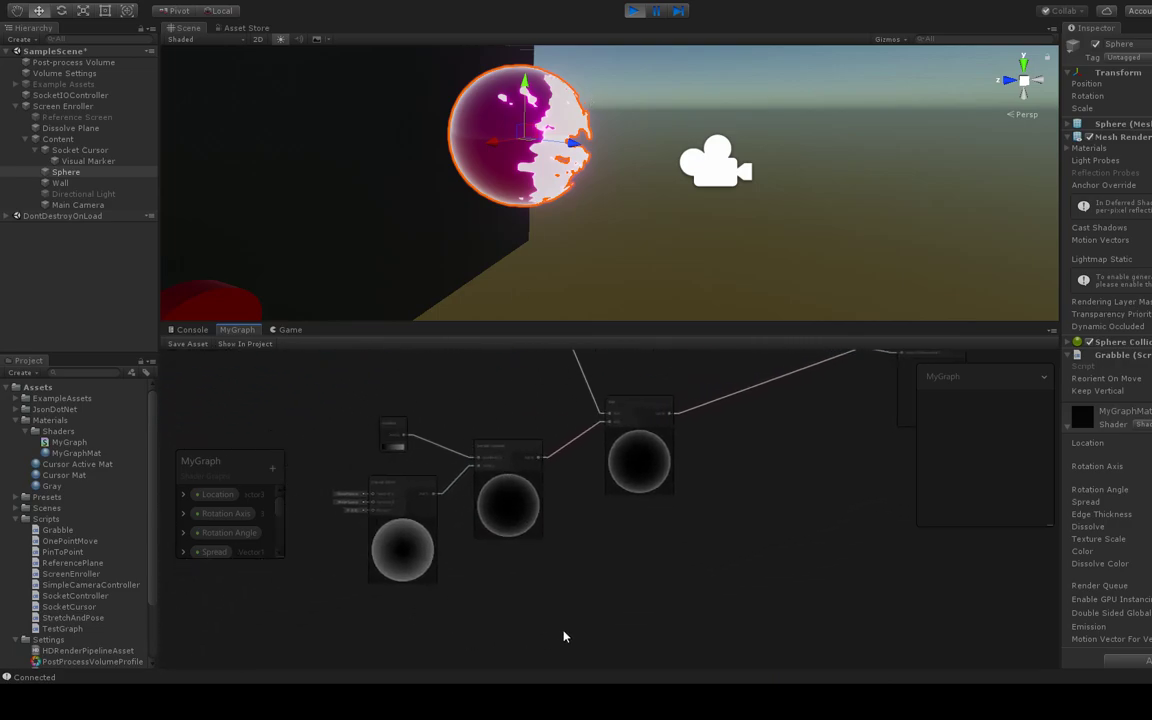
scroll(398, 560, up, 2)
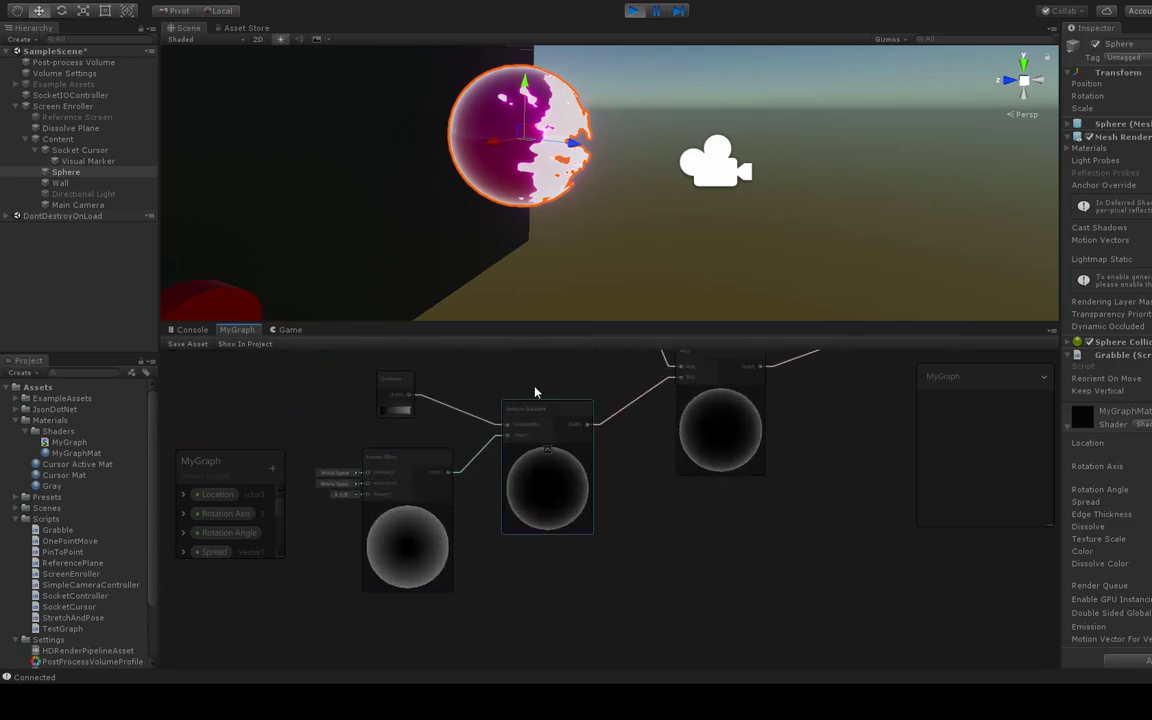
drag(570, 140, 513, 133)
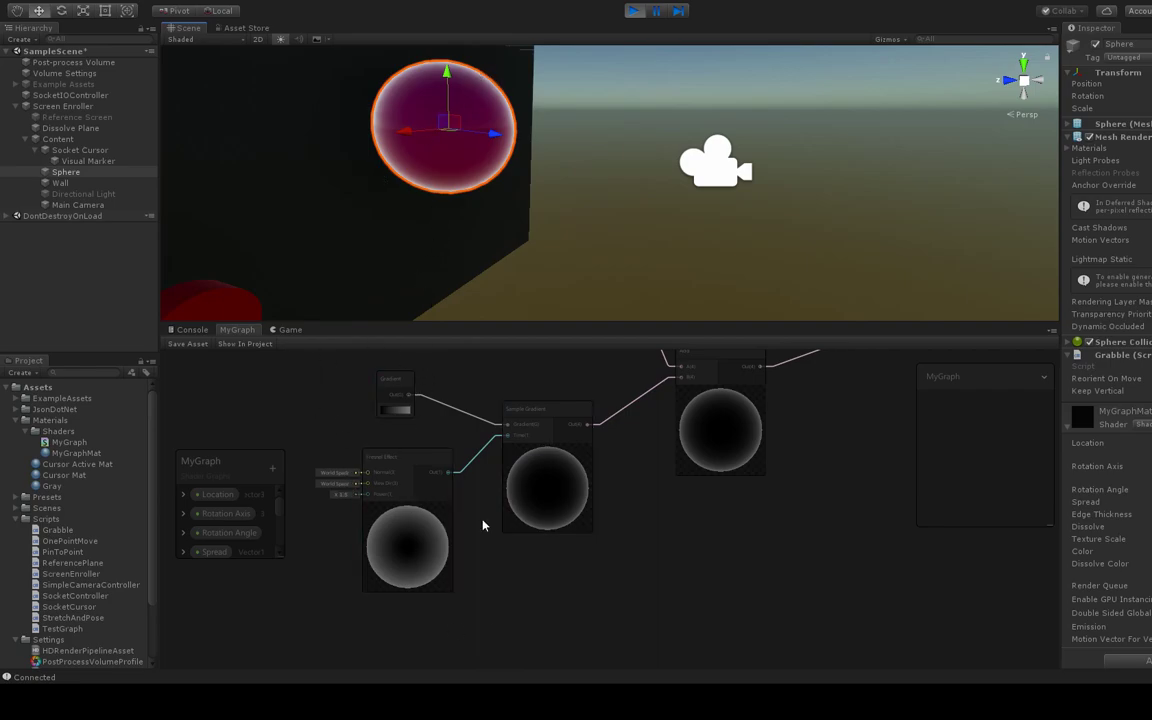
Examine the start of the graph, including the World-space Position node and the Location, Rotation Axis and Rotation Angle properties.
scroll(303, 466, down, 2)
middle_drag(297, 390, 579, 558)
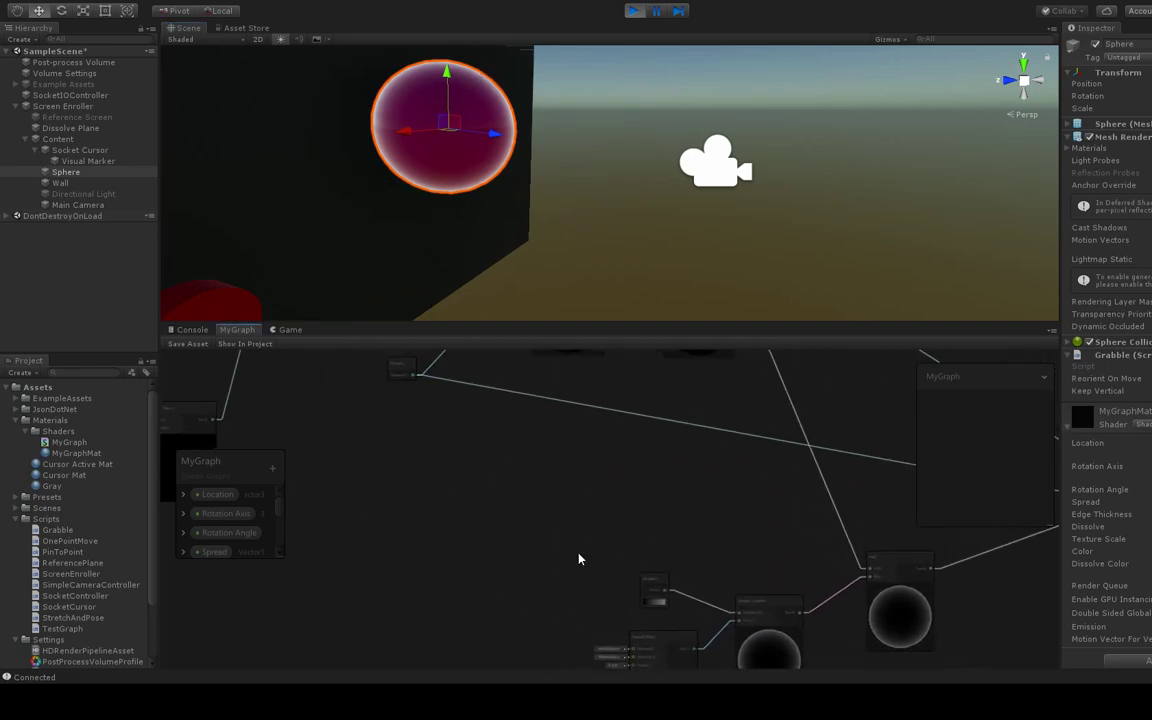
scroll(525, 468, down, 4)
scroll(499, 462, up, 1)
middle_drag(492, 452, 676, 620)
scroll(454, 509, down, 2)
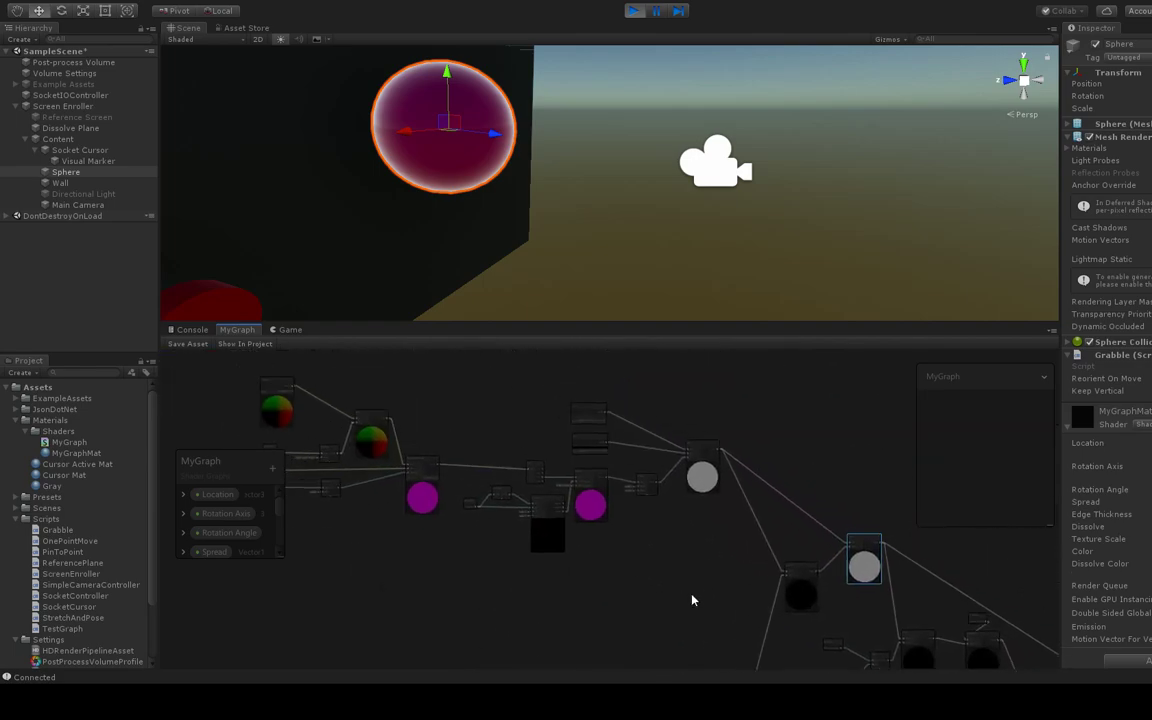
scroll(413, 494, up, 4)
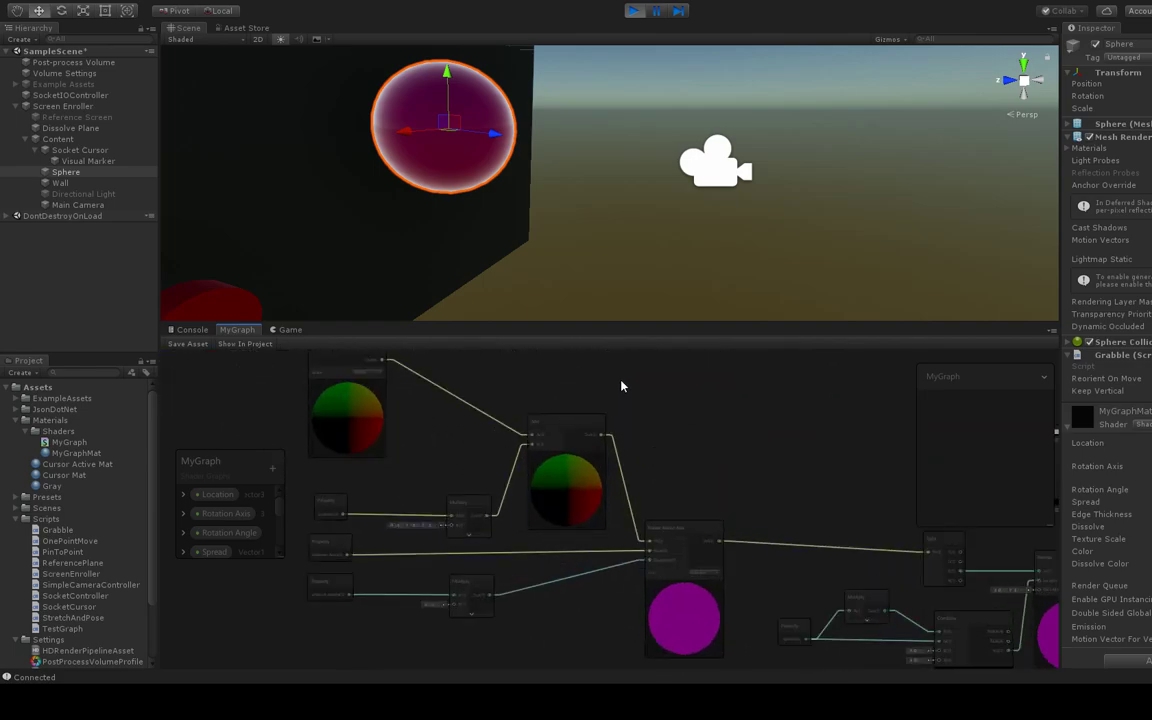
middle_drag(530, 370, 553, 389)
scroll(346, 428, up, 2)
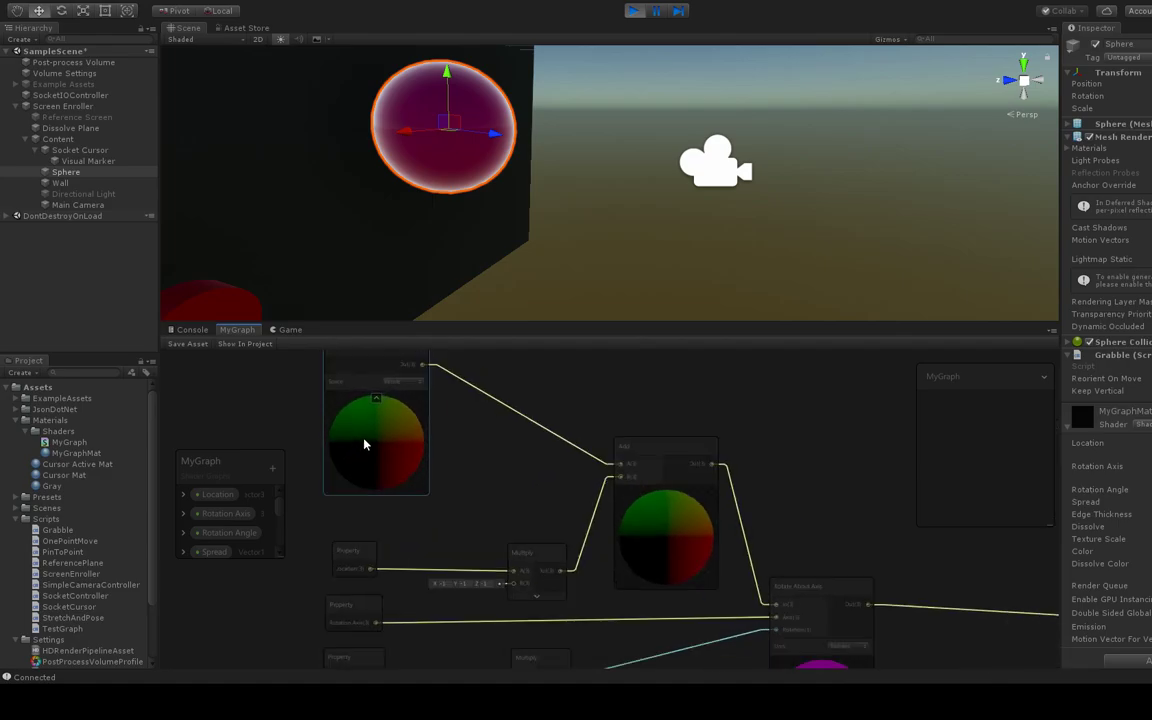
scroll(384, 421, down, 1)
scroll(319, 405, up, 3)
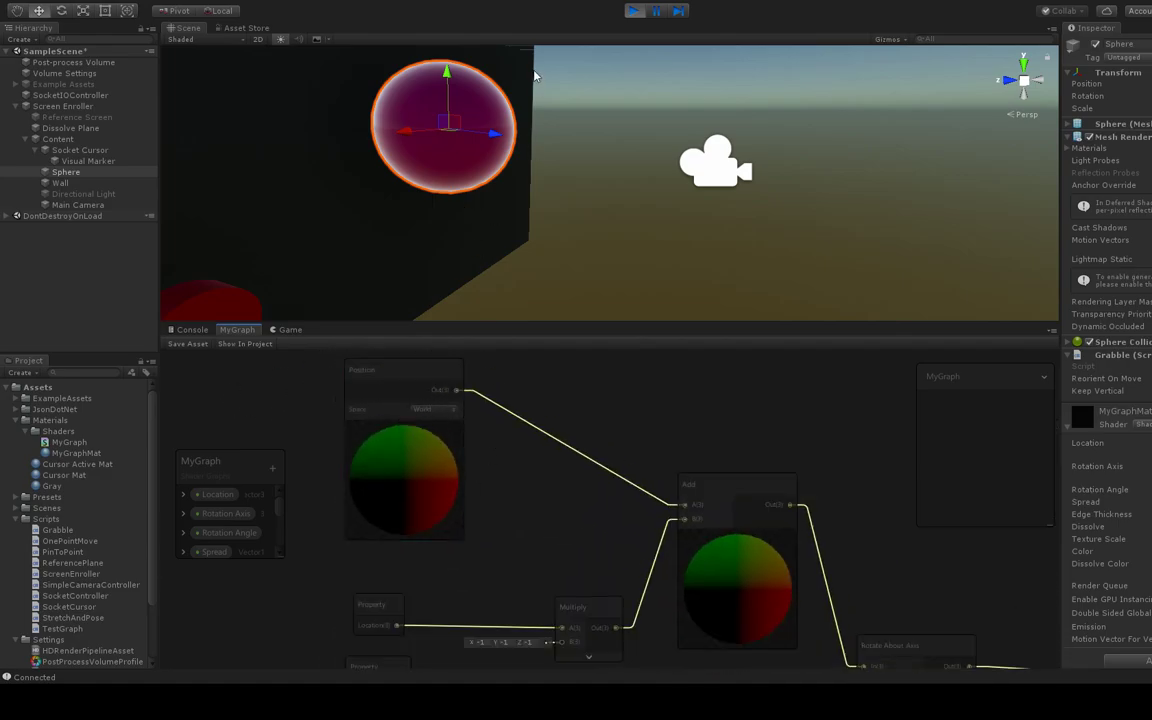
scroll(425, 447, up, 2)
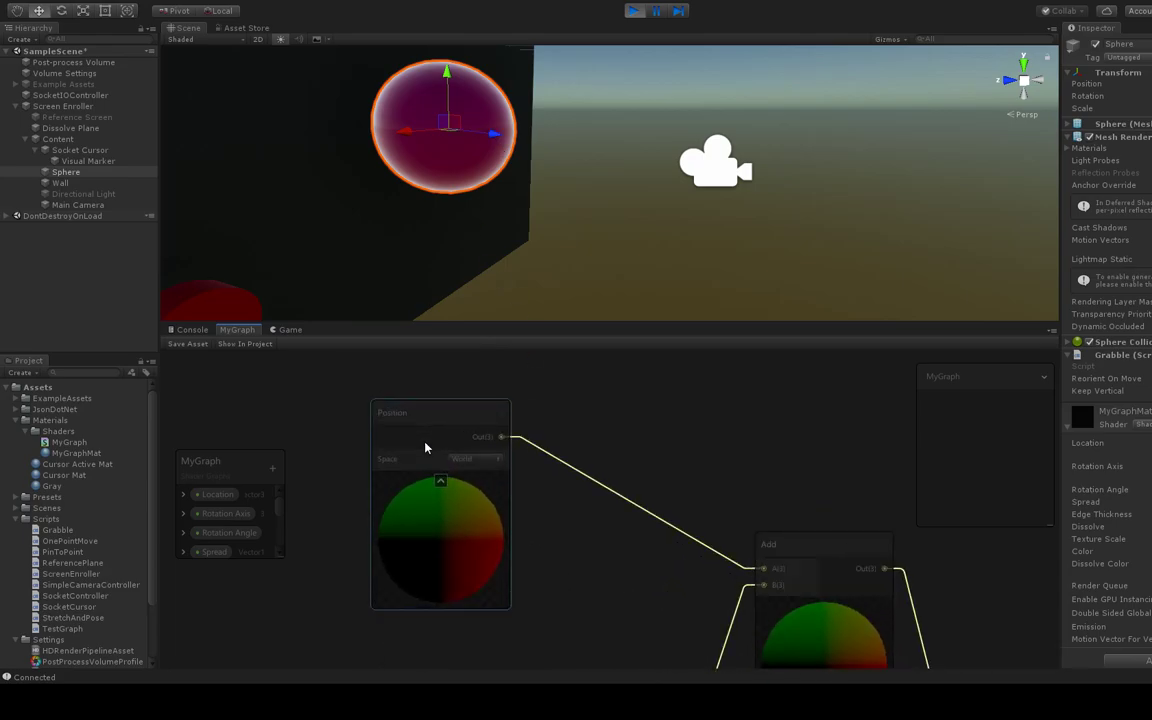
scroll(591, 555, down, 2)
middle_drag(588, 556, 572, 374)
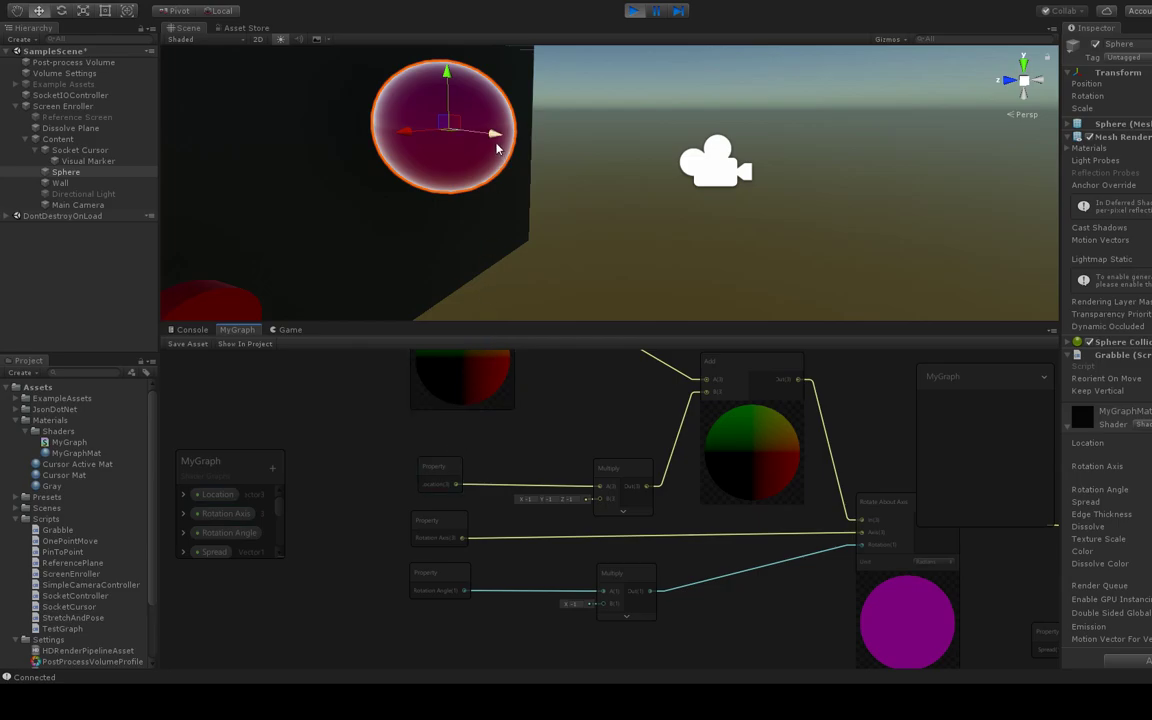
Move the sphere along Z partway into the dissolve plane and select the Dissolve Plane object.
drag(485, 135, 508, 143)
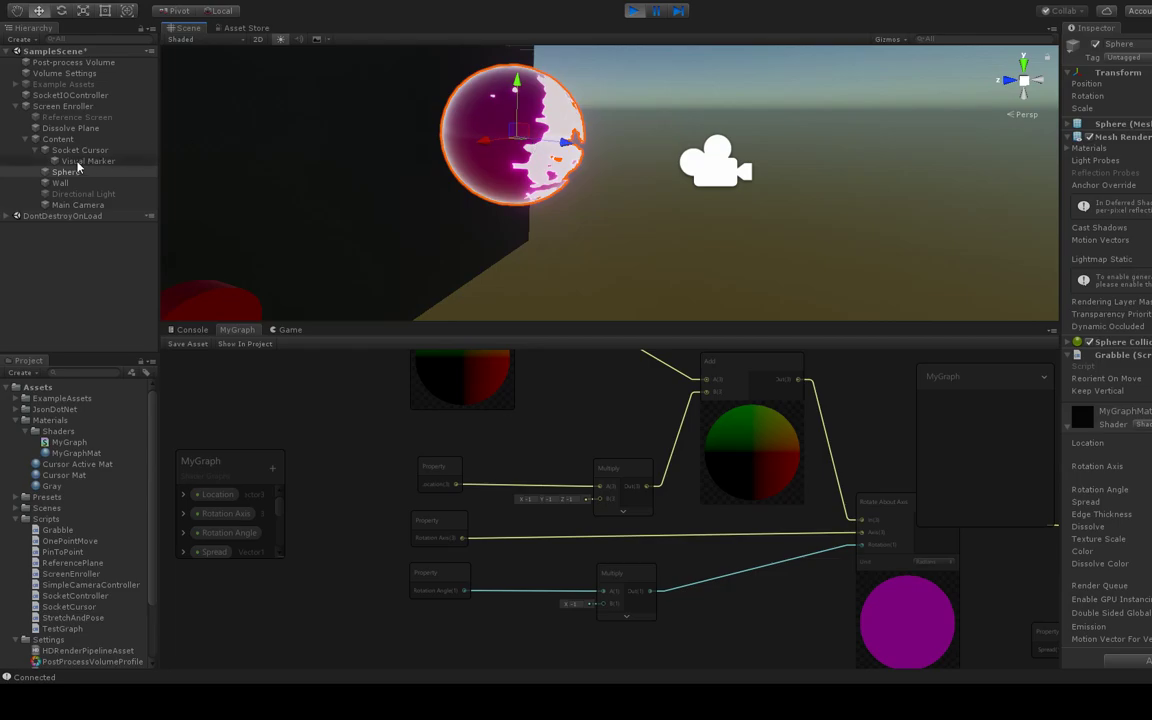
click(69, 130)
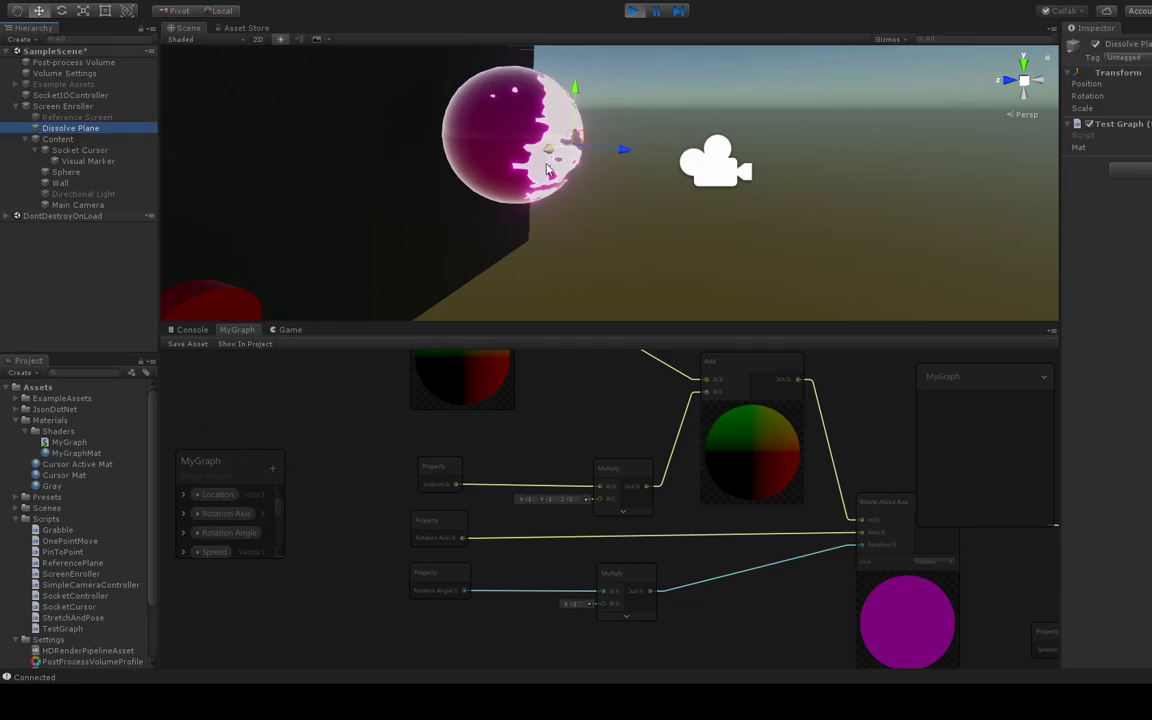
Examine how the Location property passes through the Multiply node into the Add node ahead of Rotate About Axis.
click(402, 483)
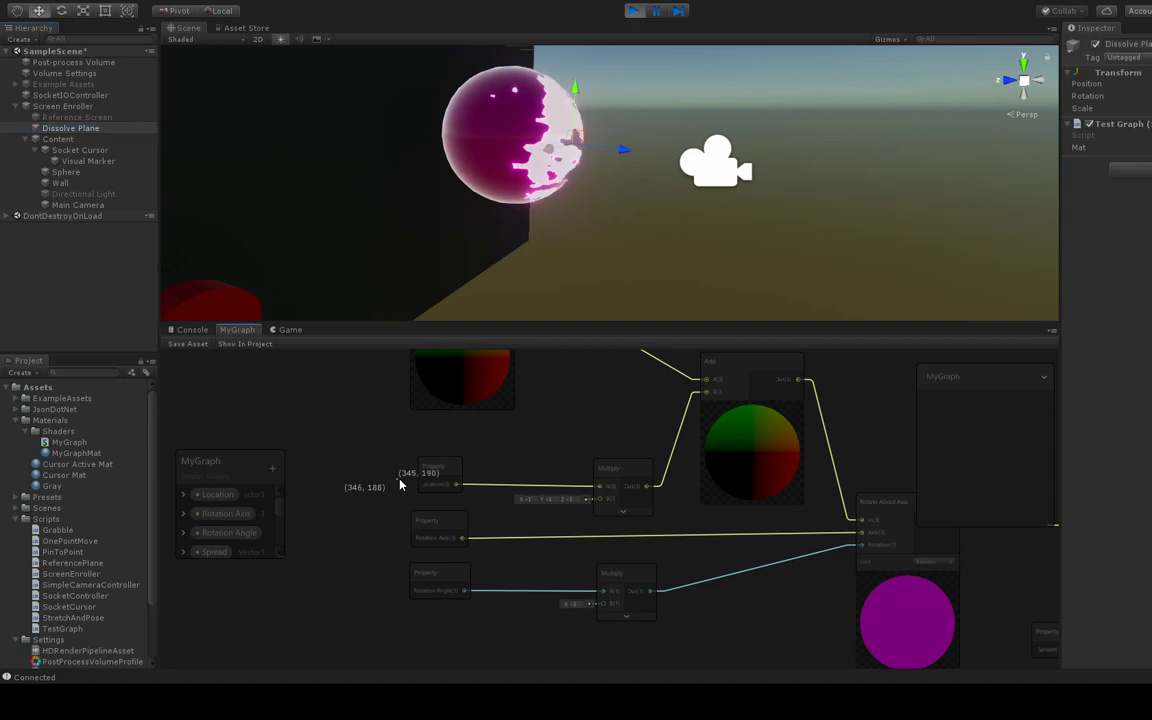
middle_drag(611, 448, 436, 468)
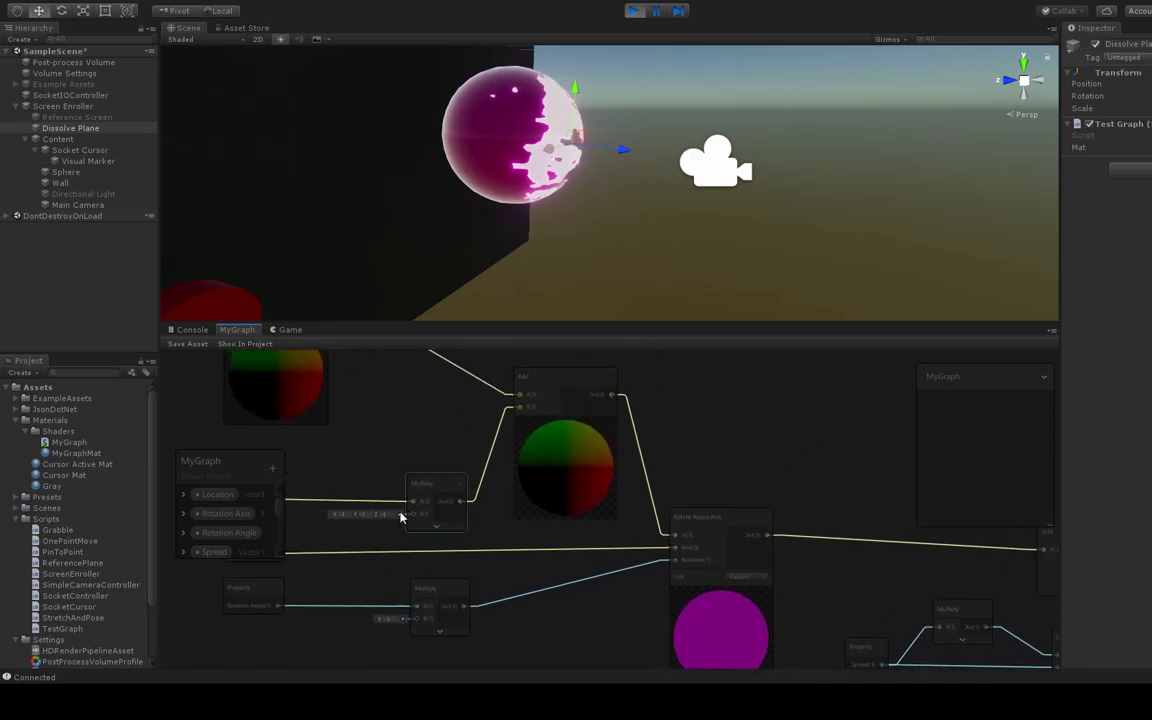
scroll(348, 535, up, 2)
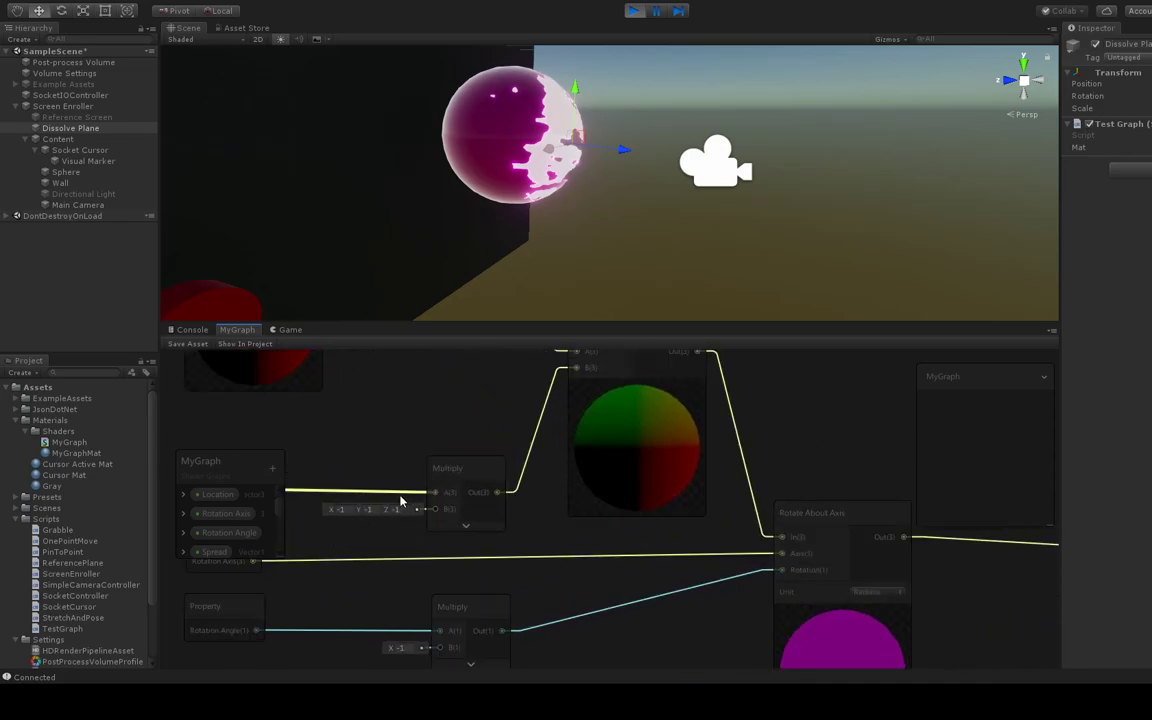
scroll(404, 500, down, 2)
click(505, 428)
middle_drag(505, 427, 505, 431)
drag(514, 408, 512, 405)
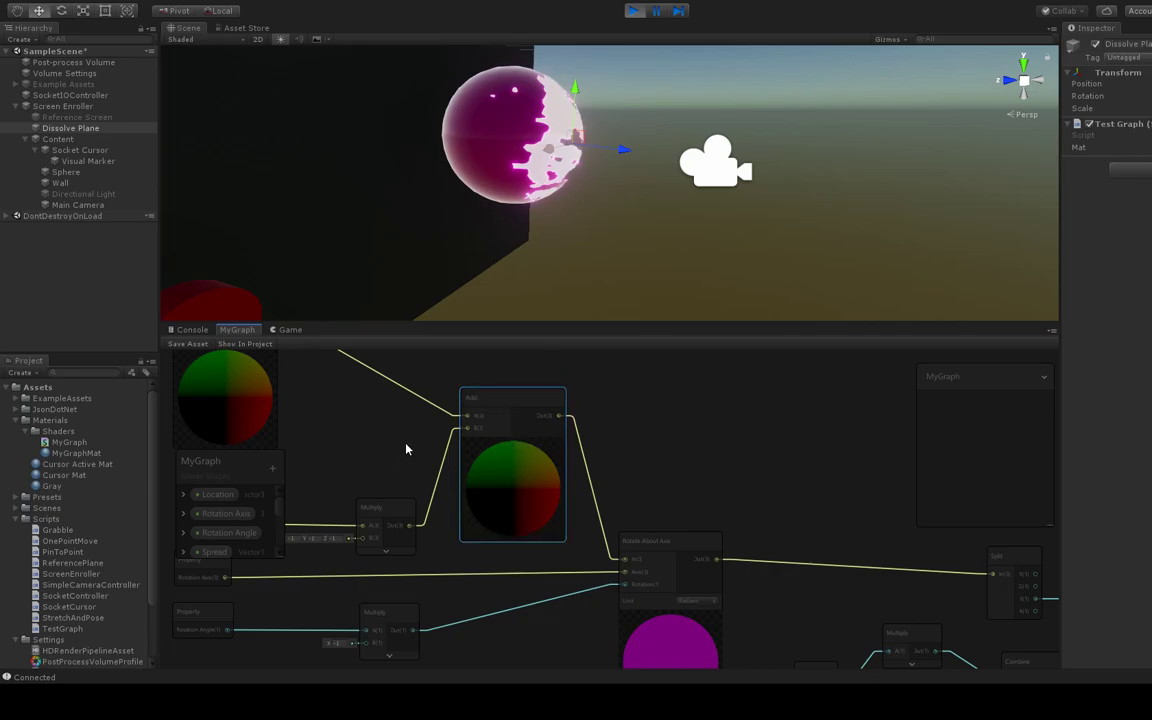
scroll(361, 442, down, 1)
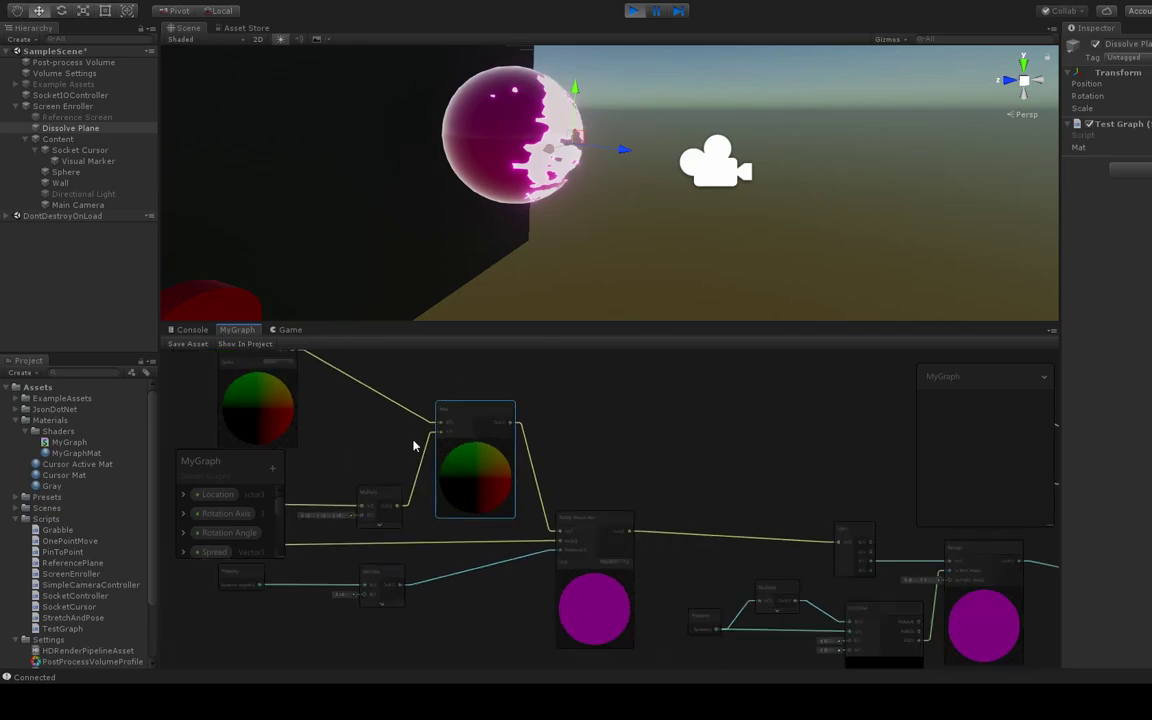
Examine how the Add output, the Rotation Axis property and the multiplied Rotation Angle property feed the Rotate About Axis node.
middle_drag(601, 485, 683, 423)
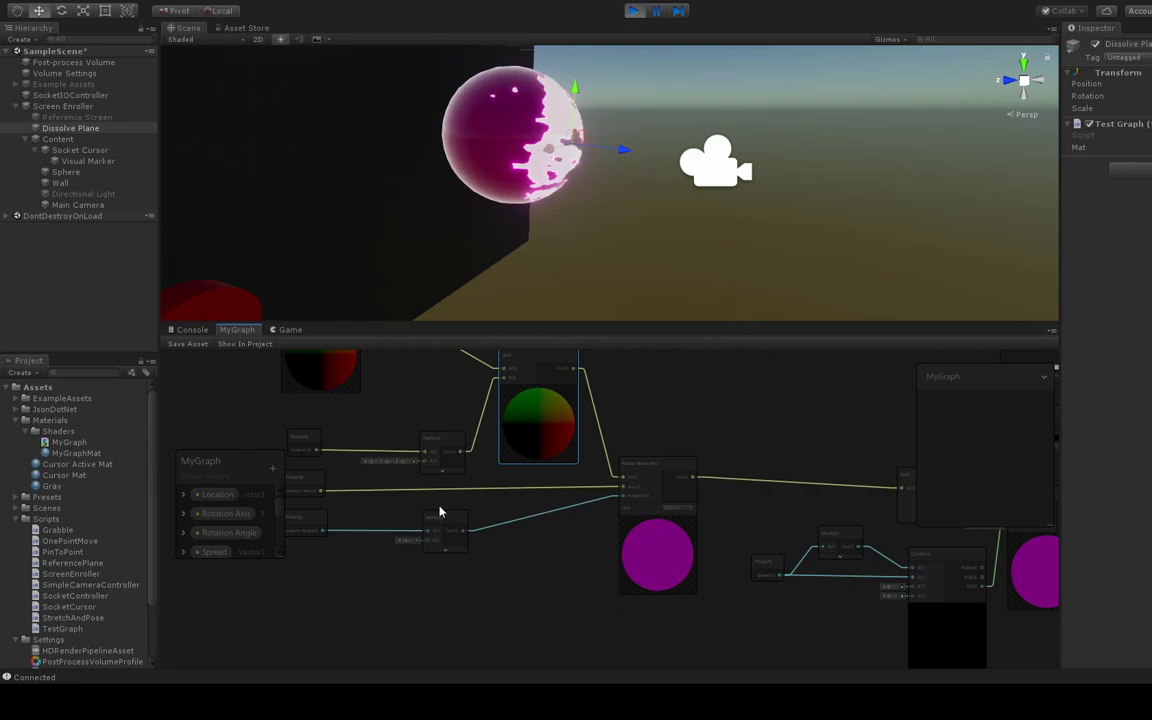
middle_drag(697, 418, 684, 465)
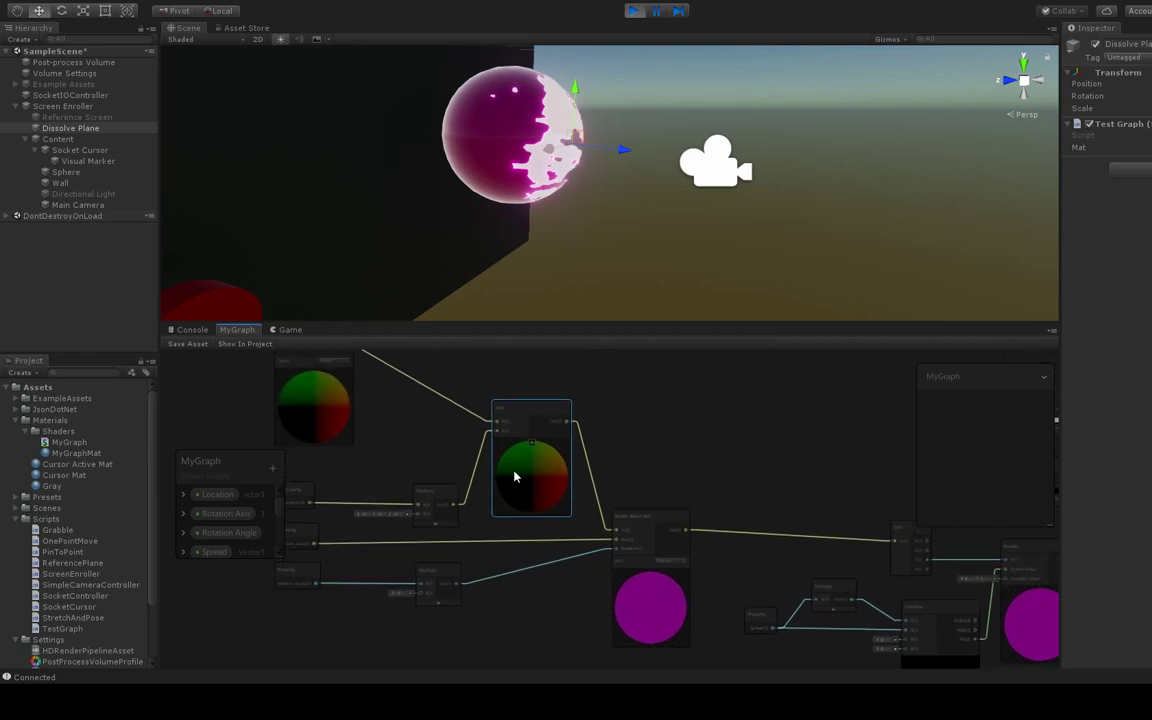
scroll(536, 425, up, 3)
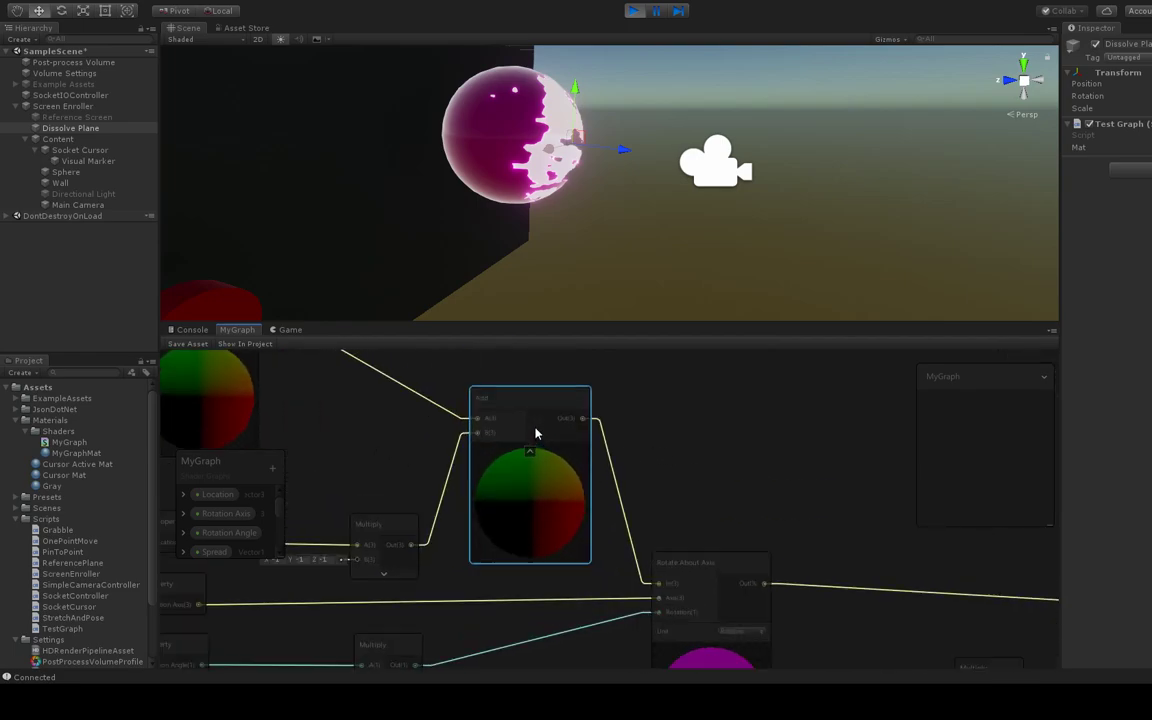
middle_drag(723, 471, 740, 419)
scroll(694, 533, up, 2)
scroll(690, 530, down, 2)
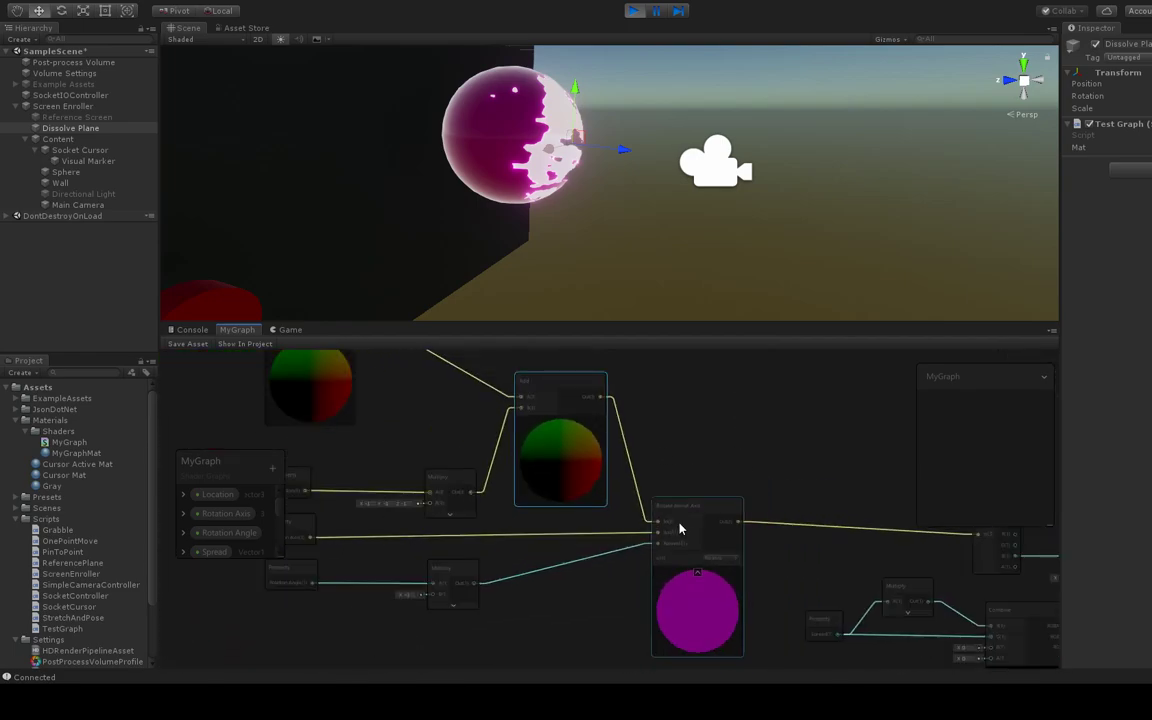
scroll(393, 630, up, 2)
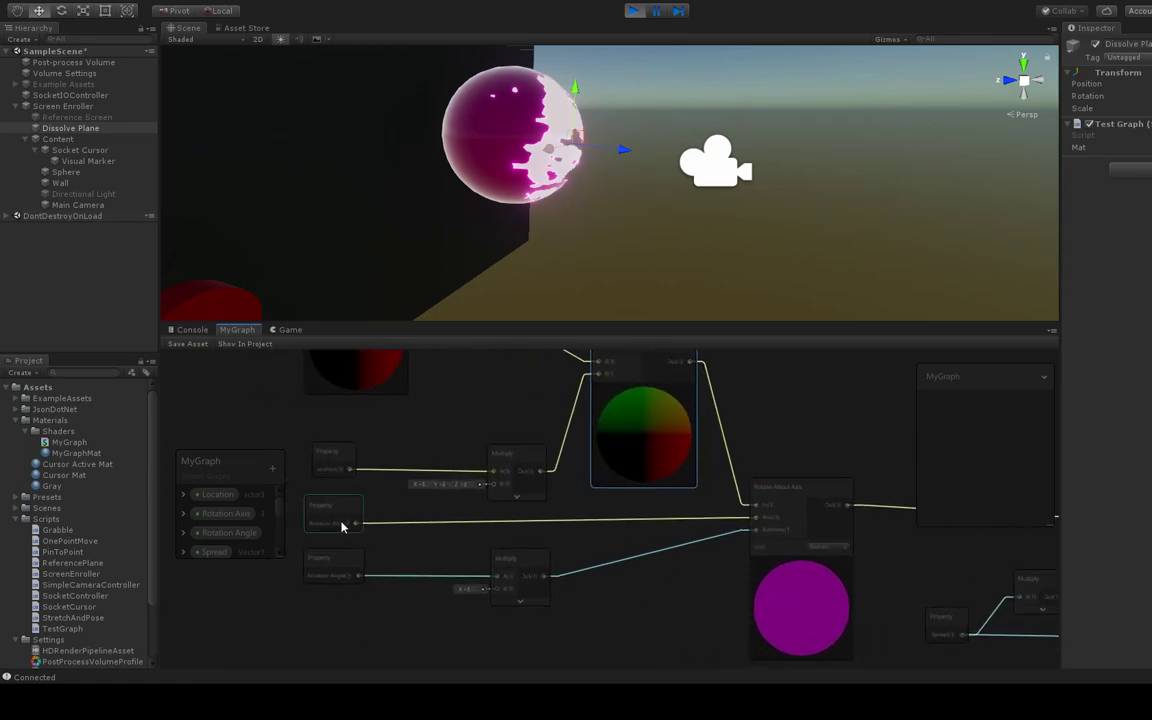
click(337, 572)
middle_drag(709, 620, 522, 586)
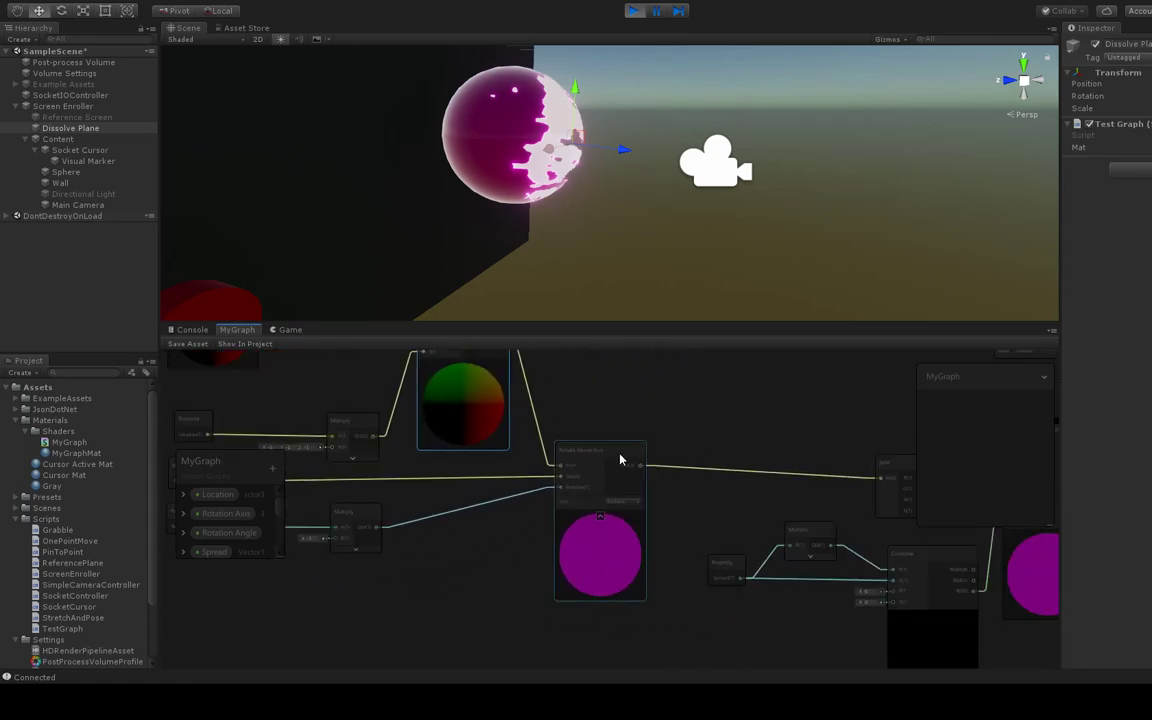
Follow the Rotate About Axis output through Split, Remap and Clamp, including the Combine node that supplies Remap's In Min Max input.
middle_drag(663, 437, 513, 406)
middle_drag(604, 401, 417, 400)
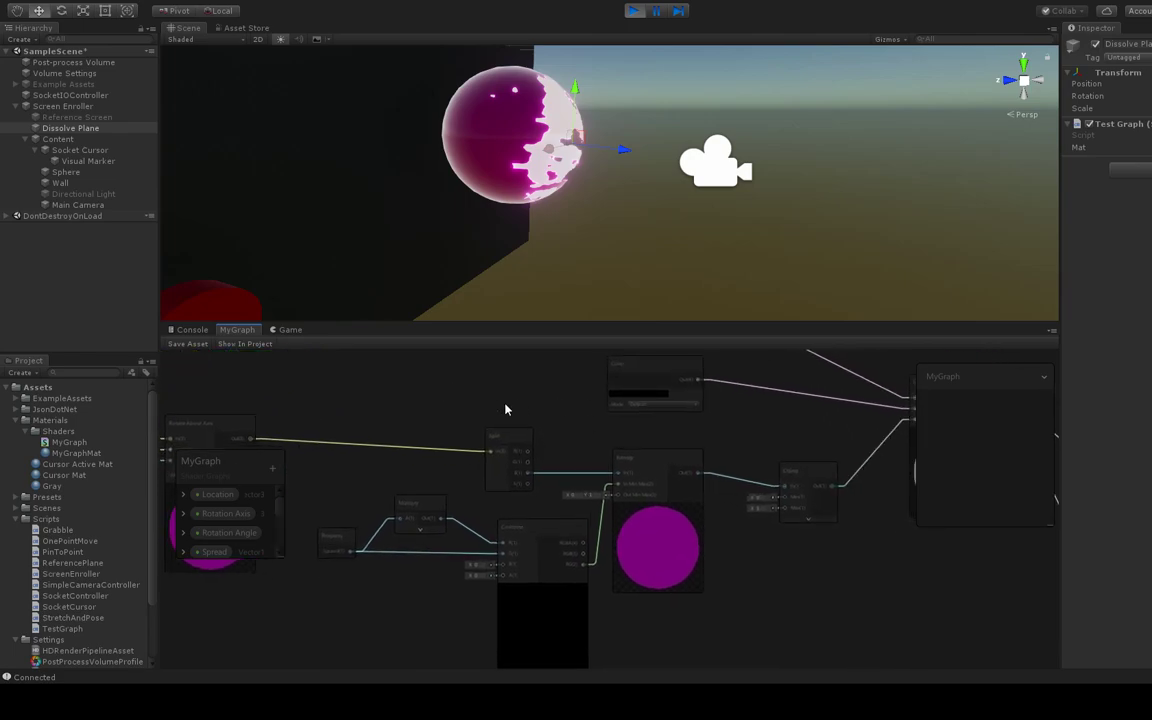
scroll(526, 434, down, 1)
middle_drag(561, 427, 458, 432)
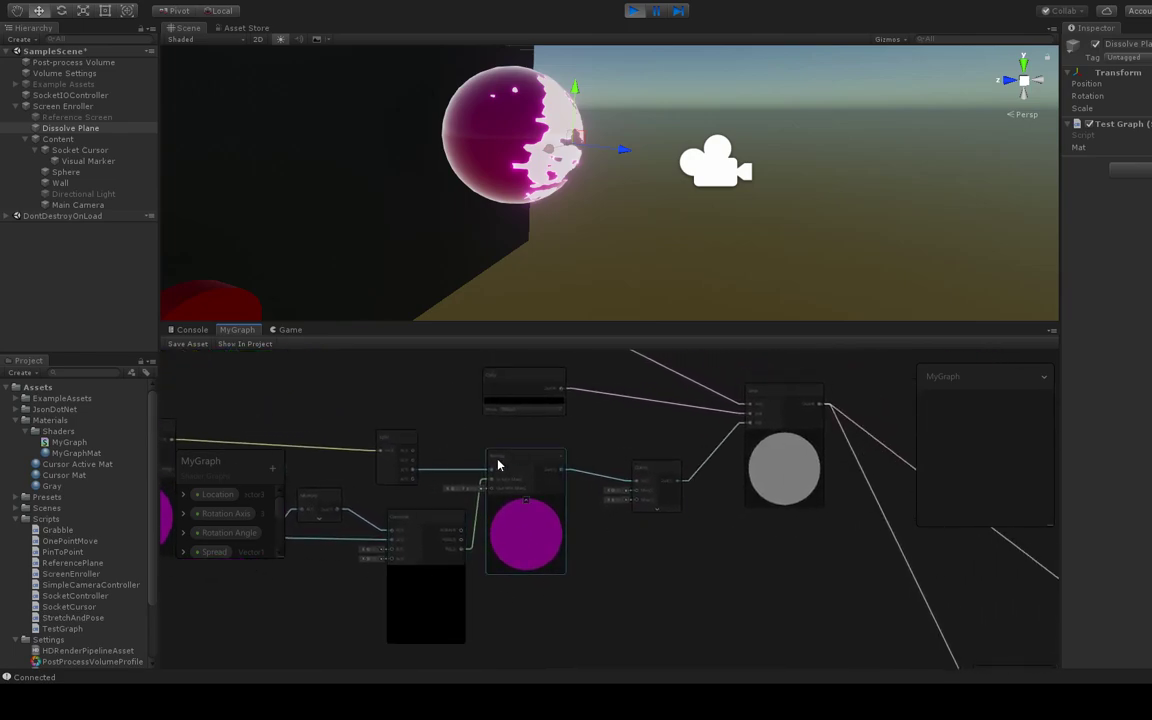
scroll(370, 528, up, 2)
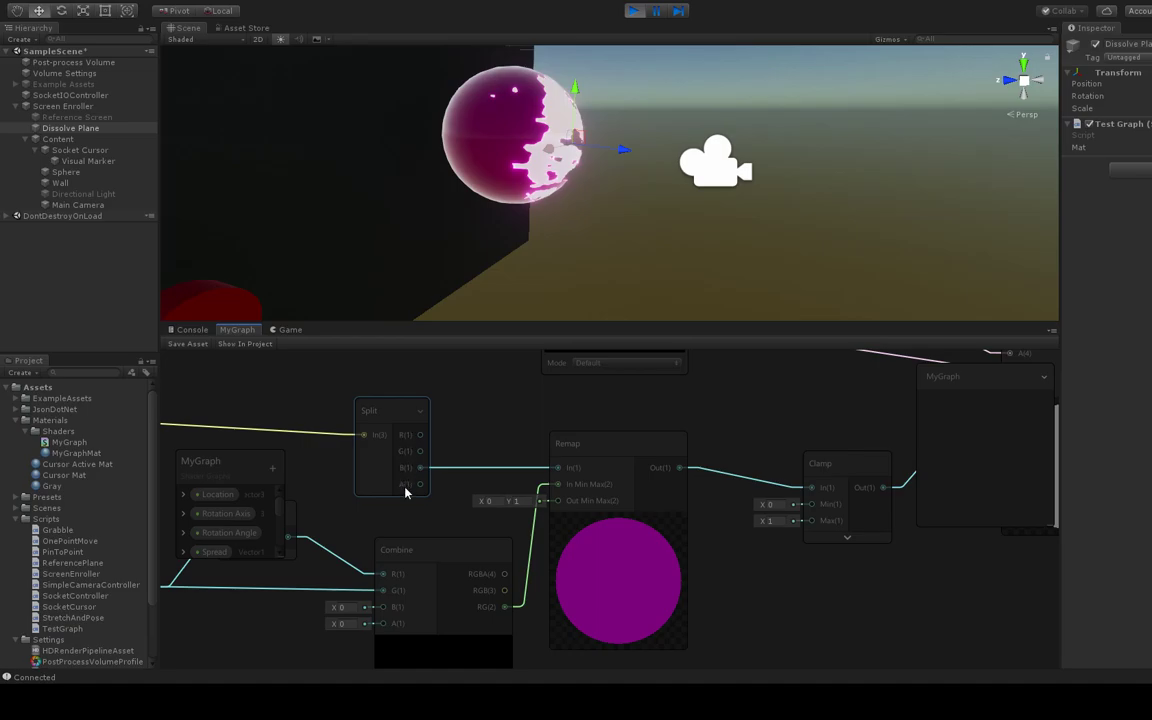
middle_drag(488, 411, 560, 368)
scroll(558, 372, down, 1)
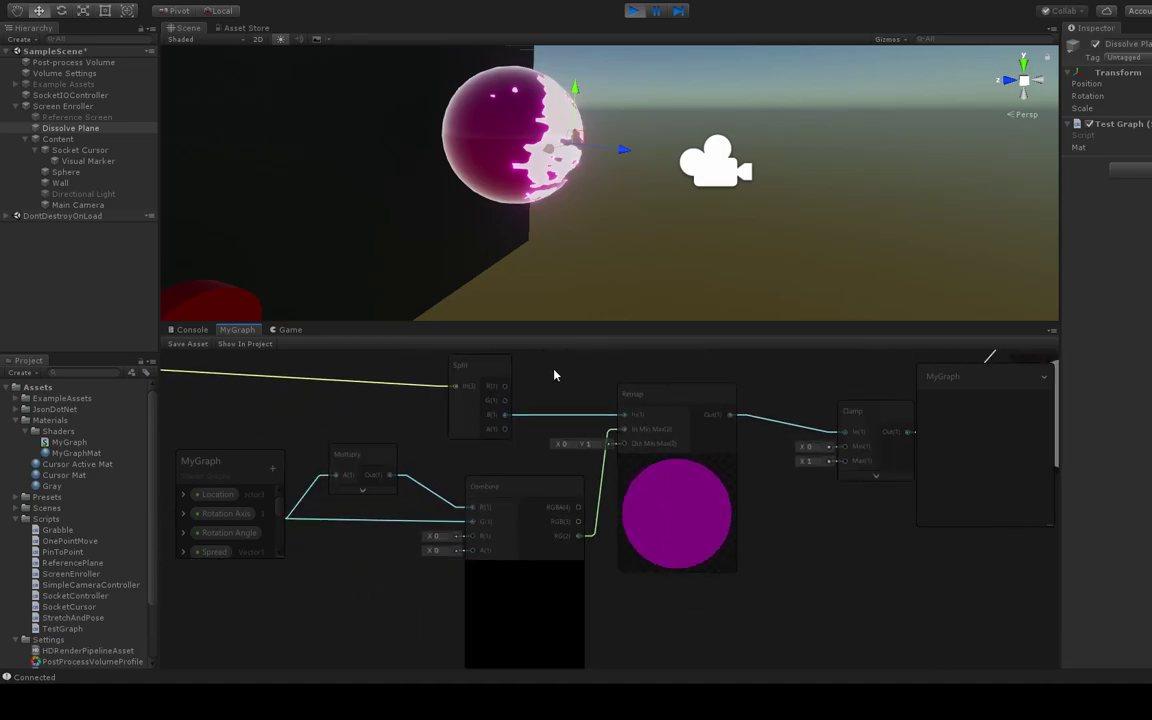
scroll(457, 489, down, 1)
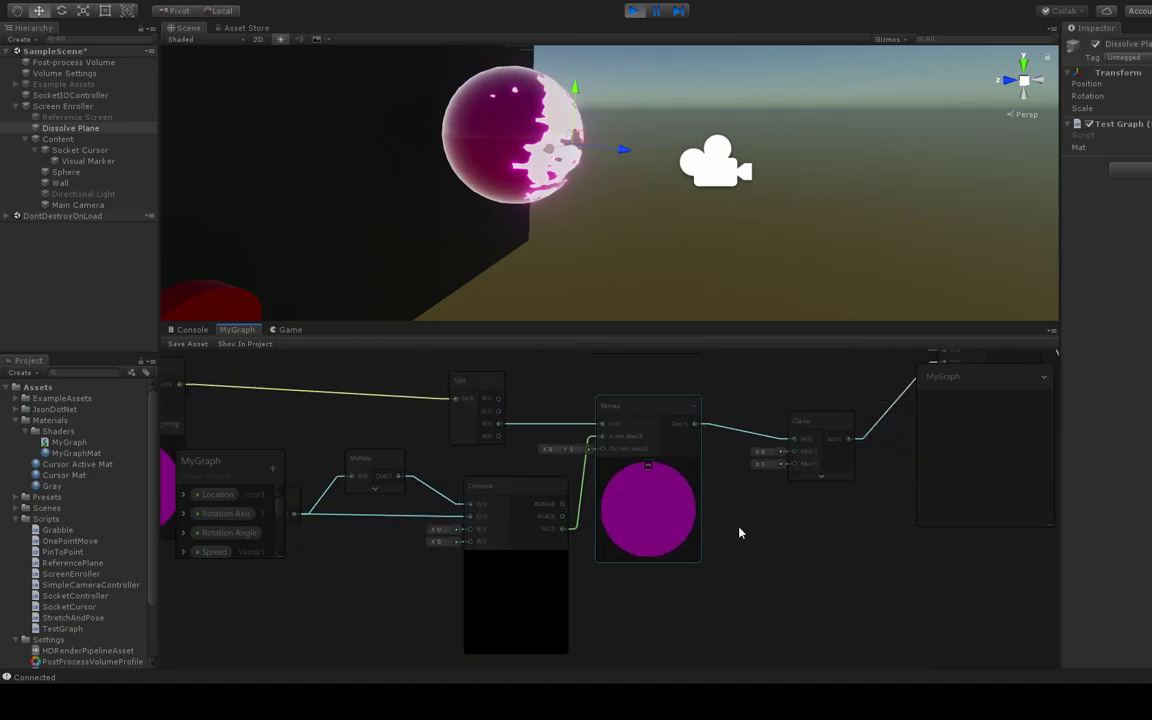
scroll(730, 531, up, 1)
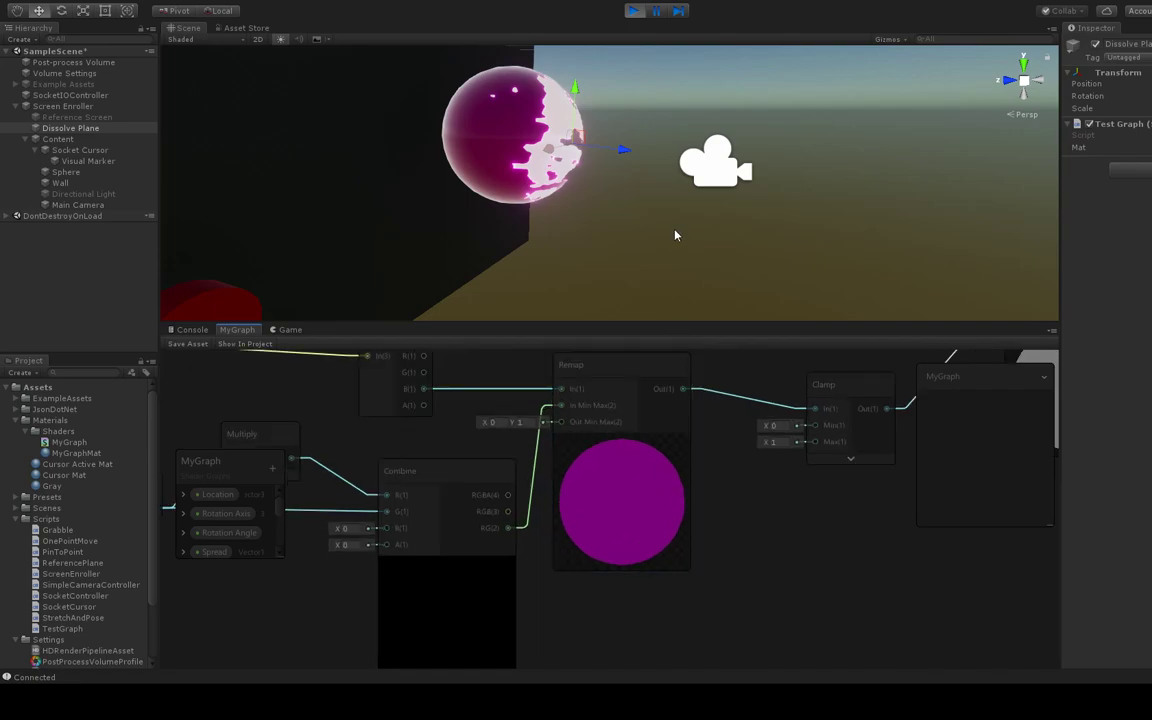
middle_drag(712, 363, 553, 507)
scroll(565, 490, down, 1)
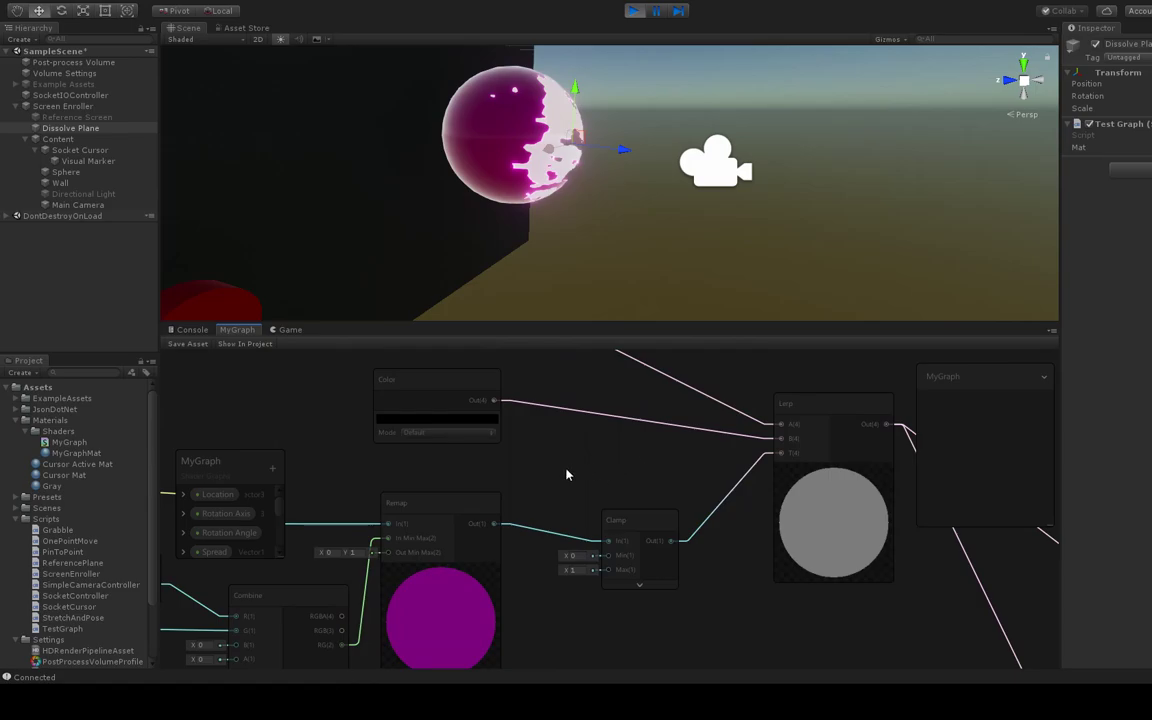
Inspect the two Color nodes and the Clamp output that feed the Lerp node.
middle_drag(566, 475, 659, 514)
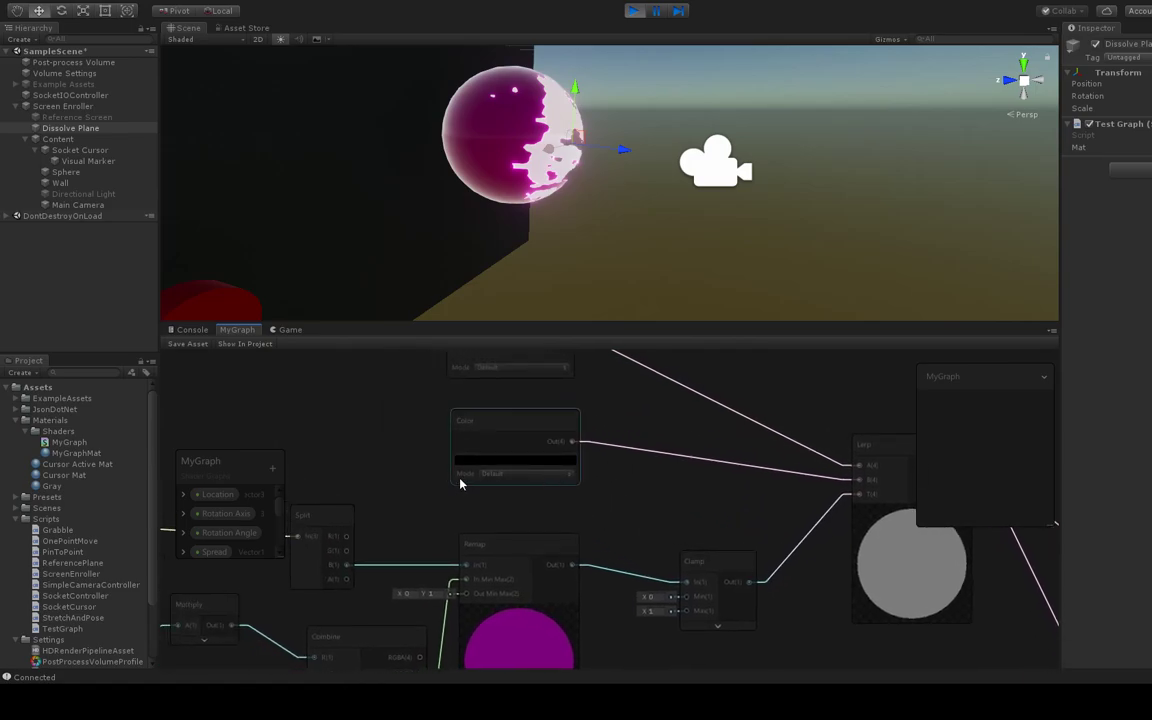
middle_drag(387, 413, 375, 483)
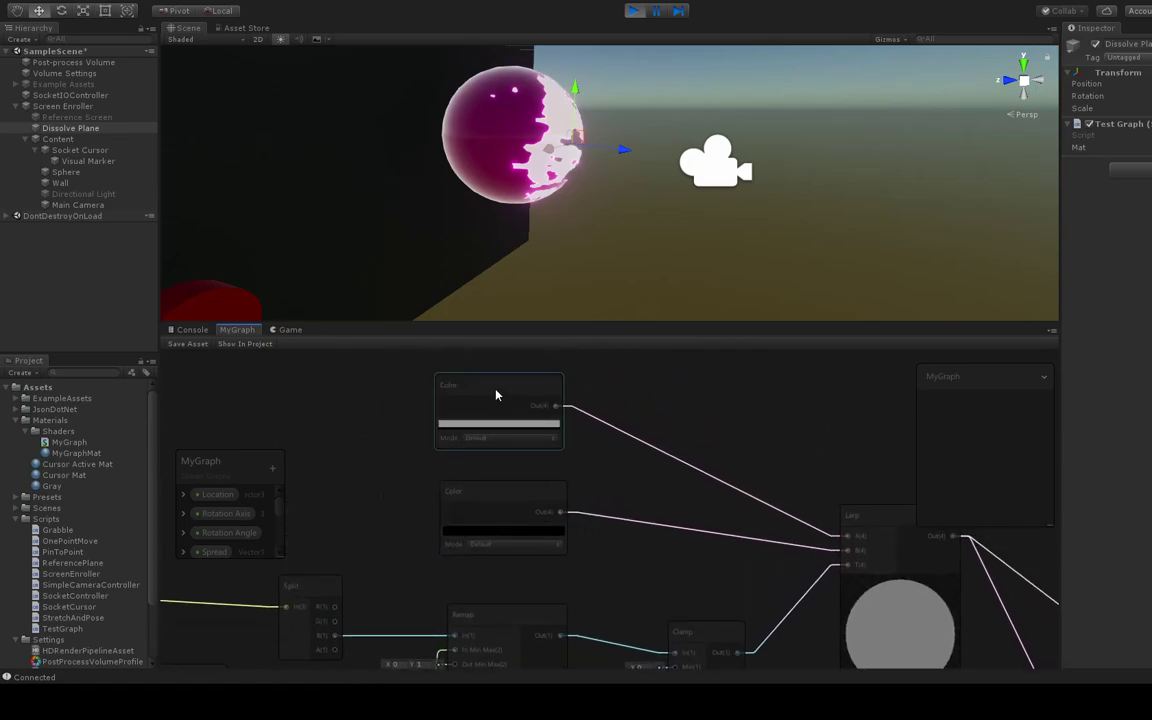
scroll(528, 430, down, 1)
middle_drag(613, 472, 463, 450)
middle_drag(792, 535, 759, 416)
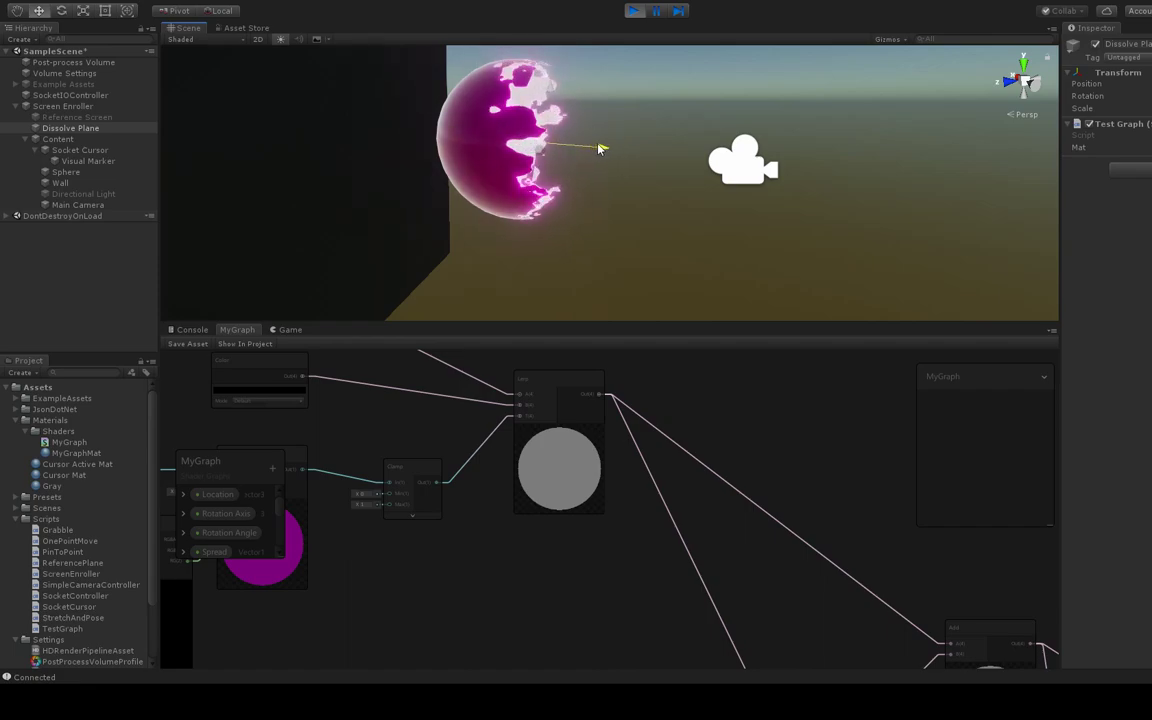
Trace the Lerp output to the Multiply and Add nodes and beyond, and shift the Dissolve Plane slightly along Z toward the wall.
scroll(846, 514, down, 3)
middle_drag(846, 514, 684, 377)
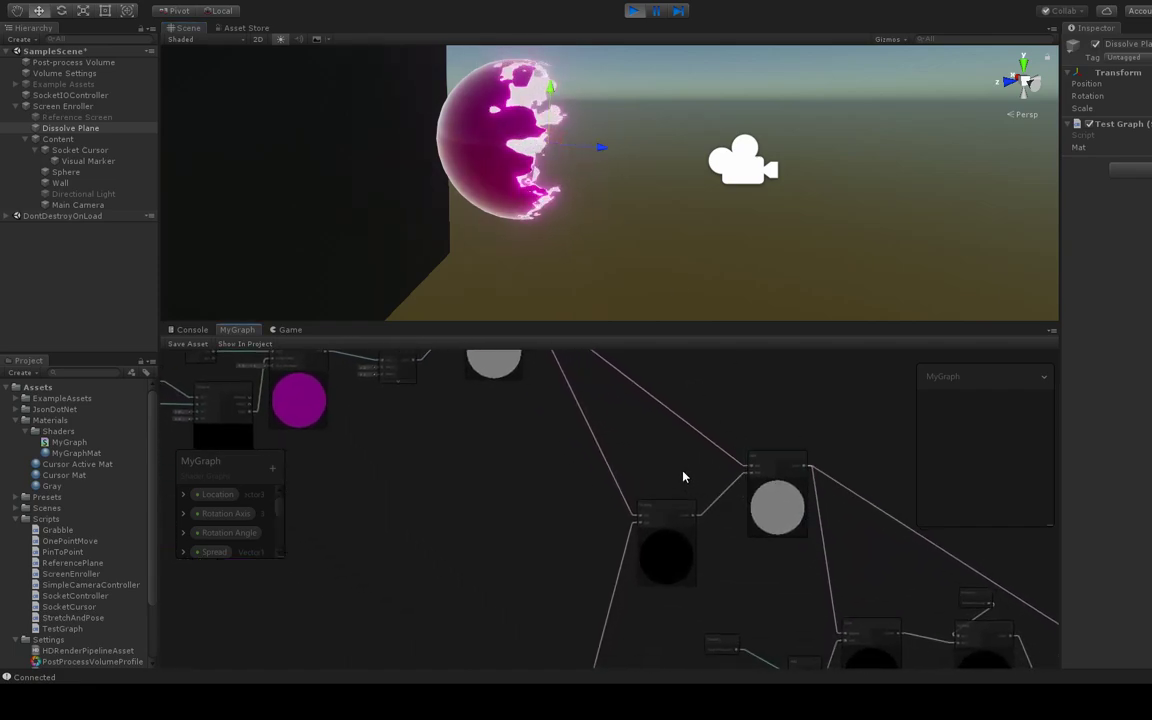
middle_drag(692, 468, 697, 530)
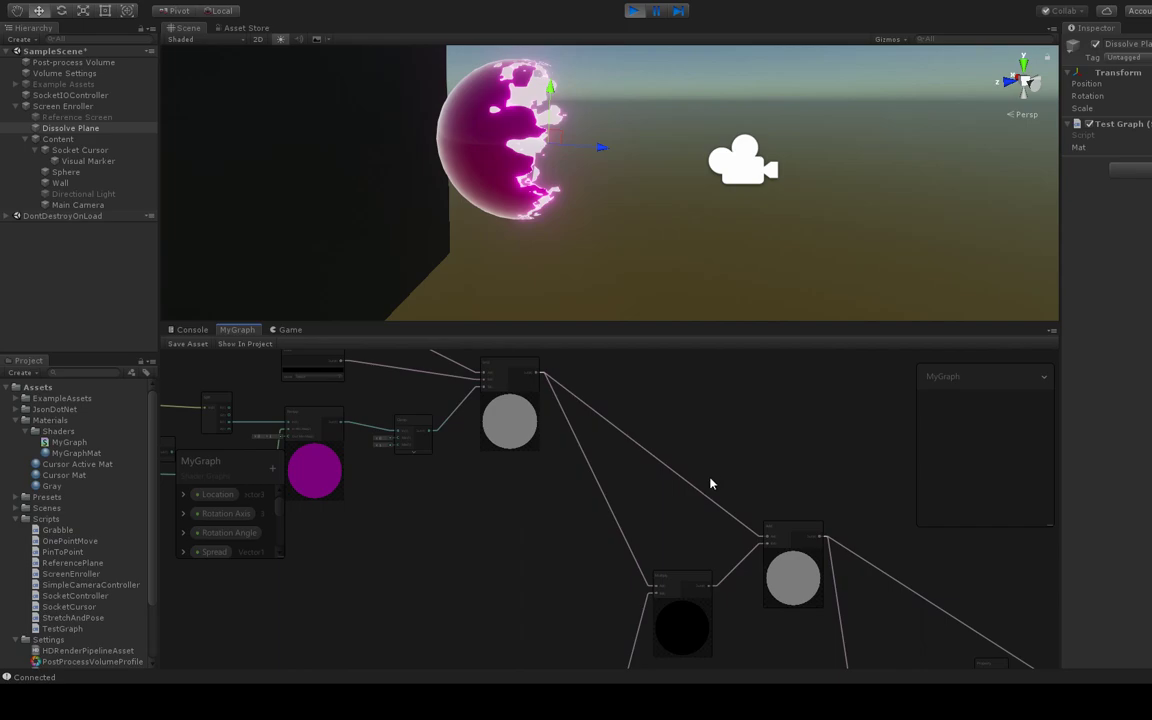
scroll(740, 450, down, 2)
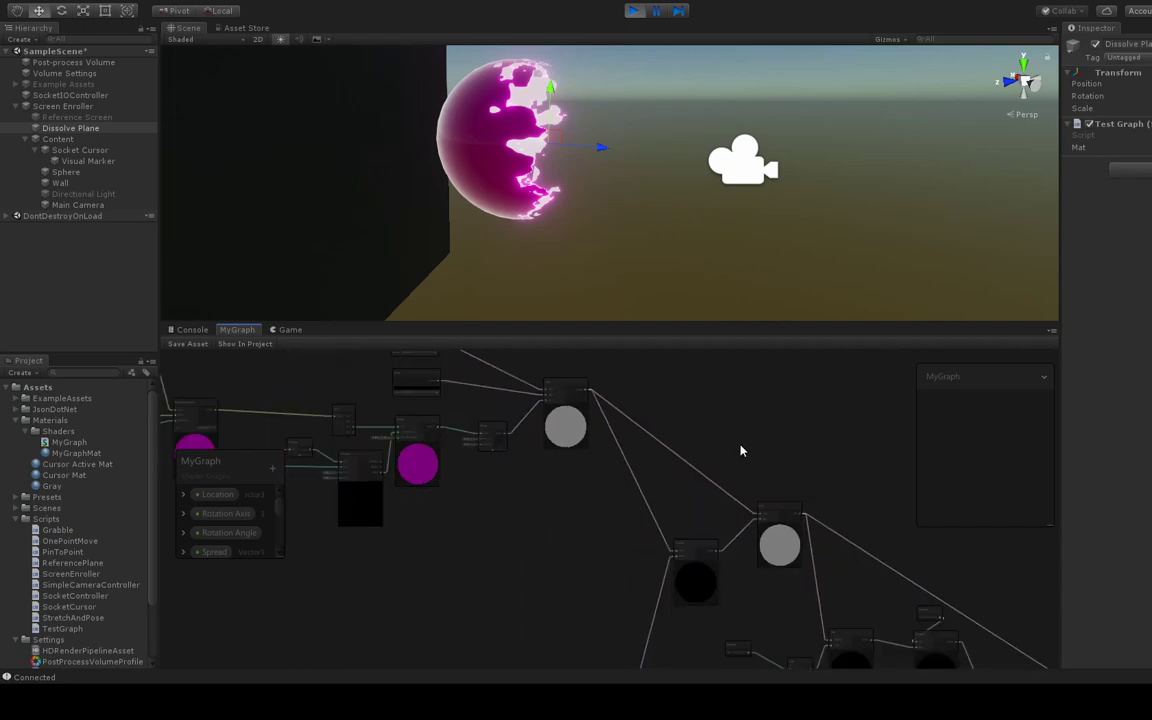
scroll(756, 467, up, 1)
scroll(758, 470, down, 2)
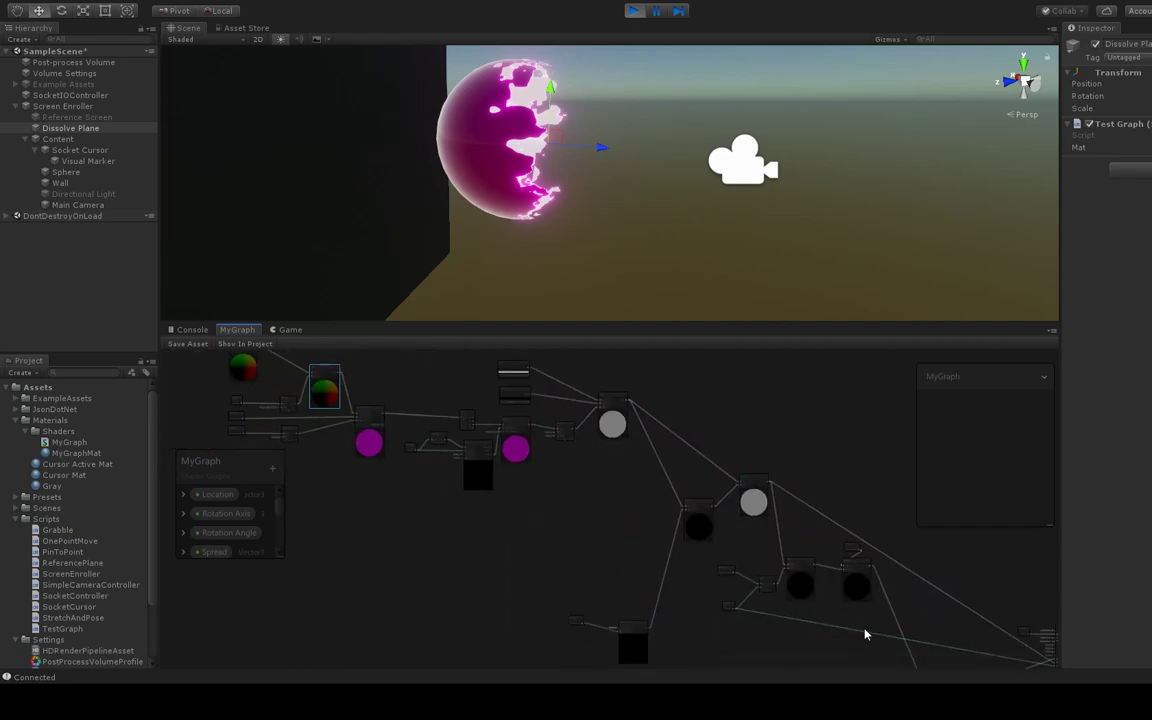
middle_drag(864, 632, 692, 540)
scroll(682, 518, up, 3)
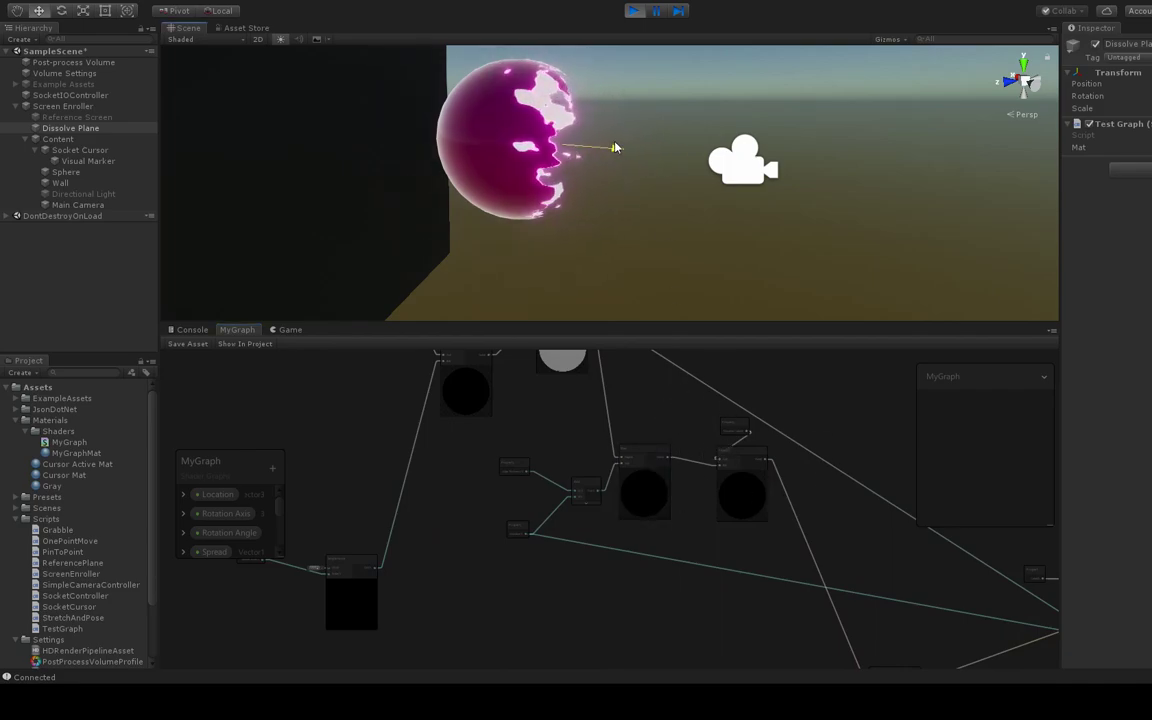
drag(615, 147, 609, 169)
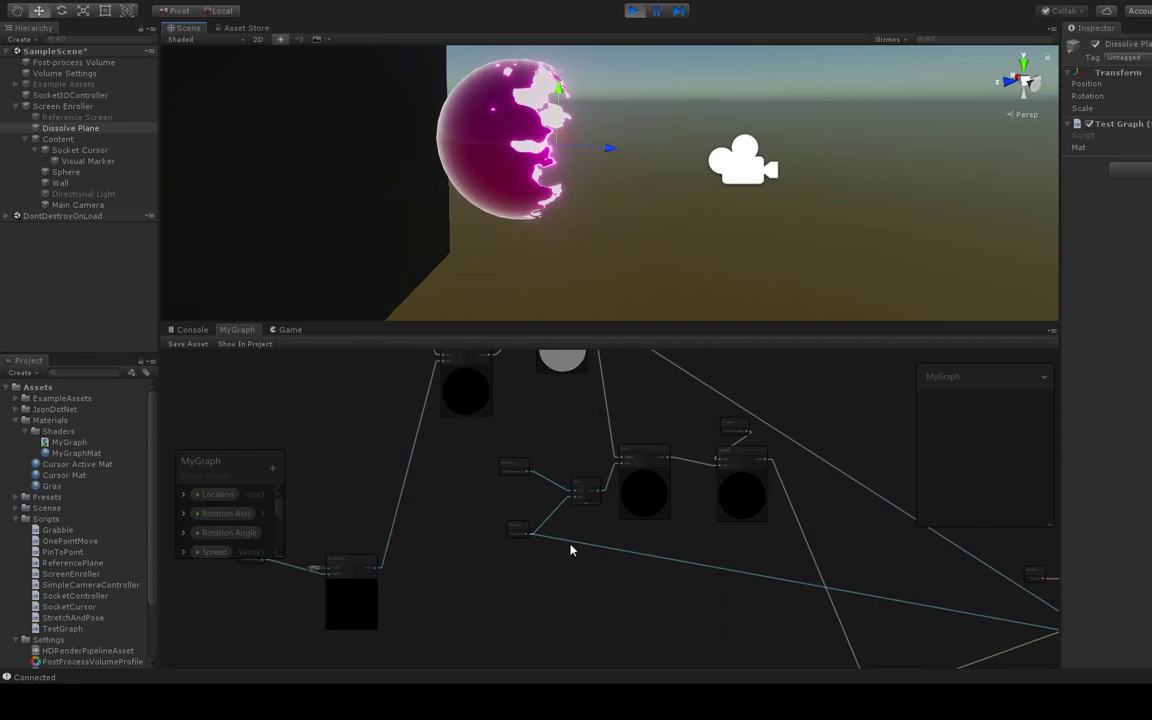
Examine how the Lerp output is multiplied and added back to itself, and select the Add node that combines them.
middle_drag(567, 453, 602, 582)
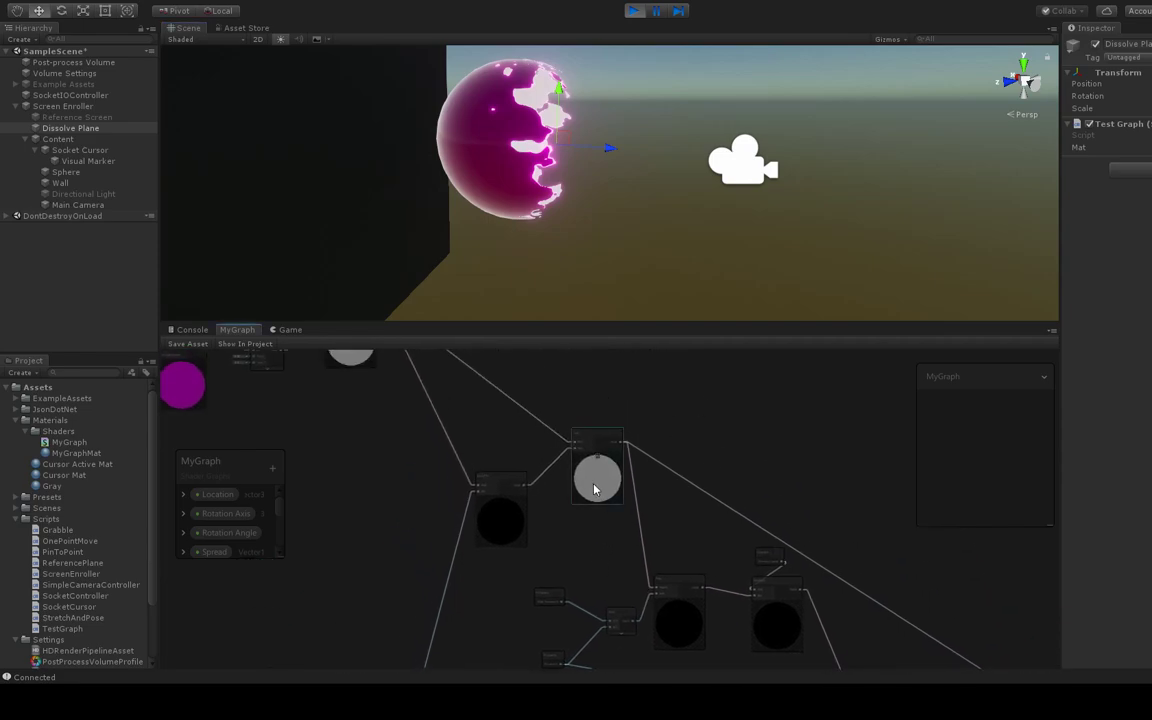
scroll(594, 489, up, 2)
scroll(594, 482, down, 2)
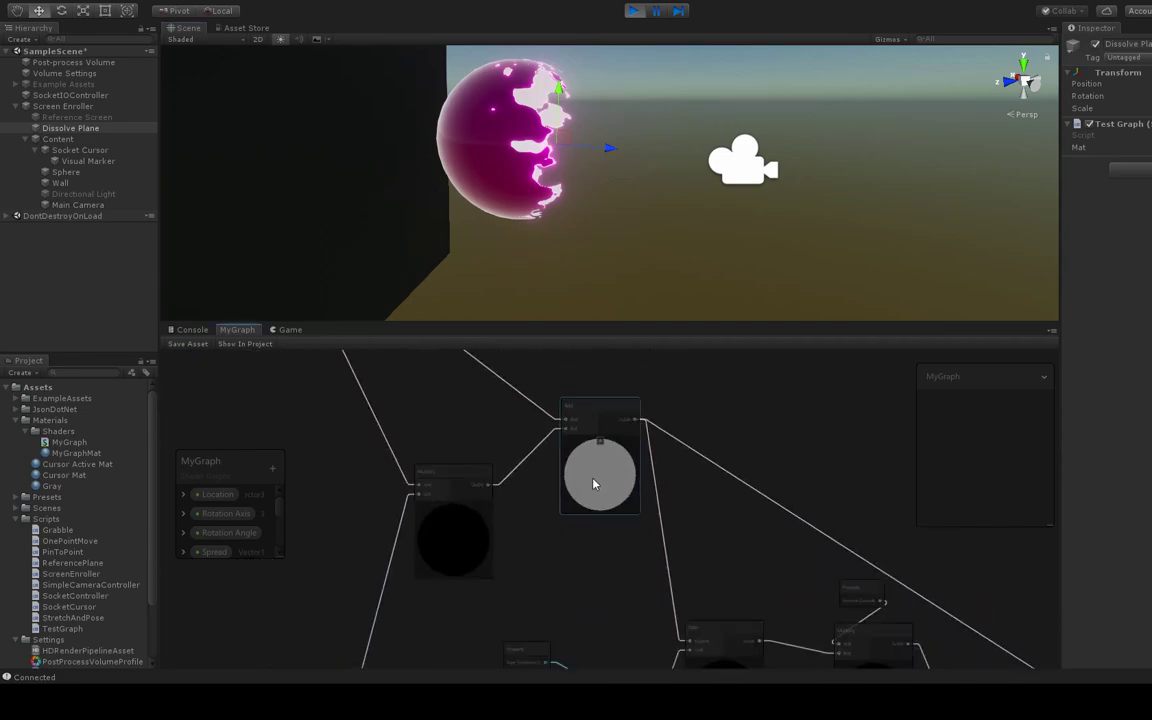
middle_drag(492, 462, 635, 562)
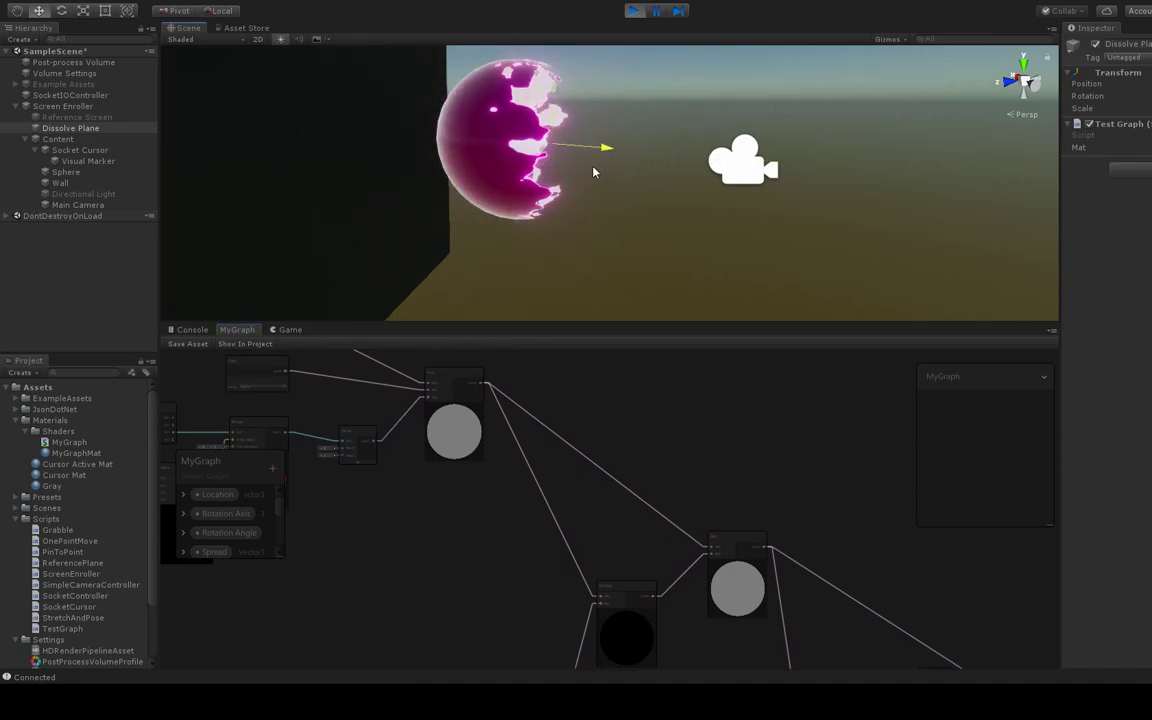
middle_drag(689, 494, 692, 357)
scroll(635, 432, up, 5)
scroll(604, 411, down, 3)
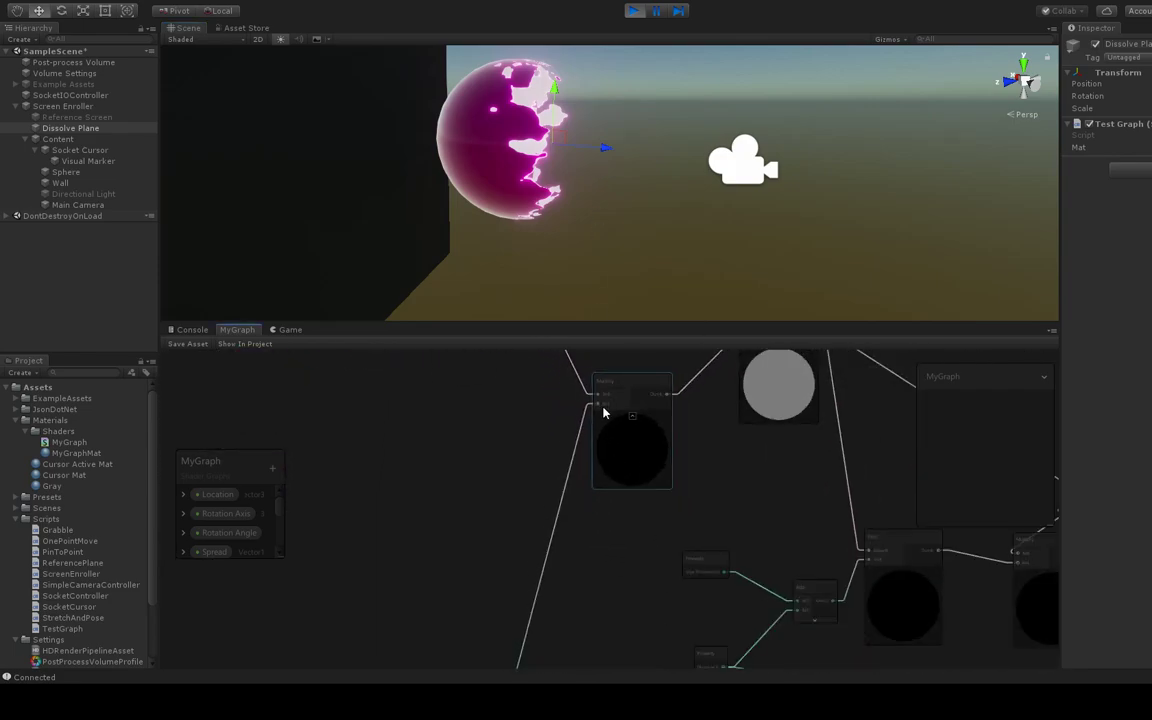
middle_drag(488, 444, 476, 613)
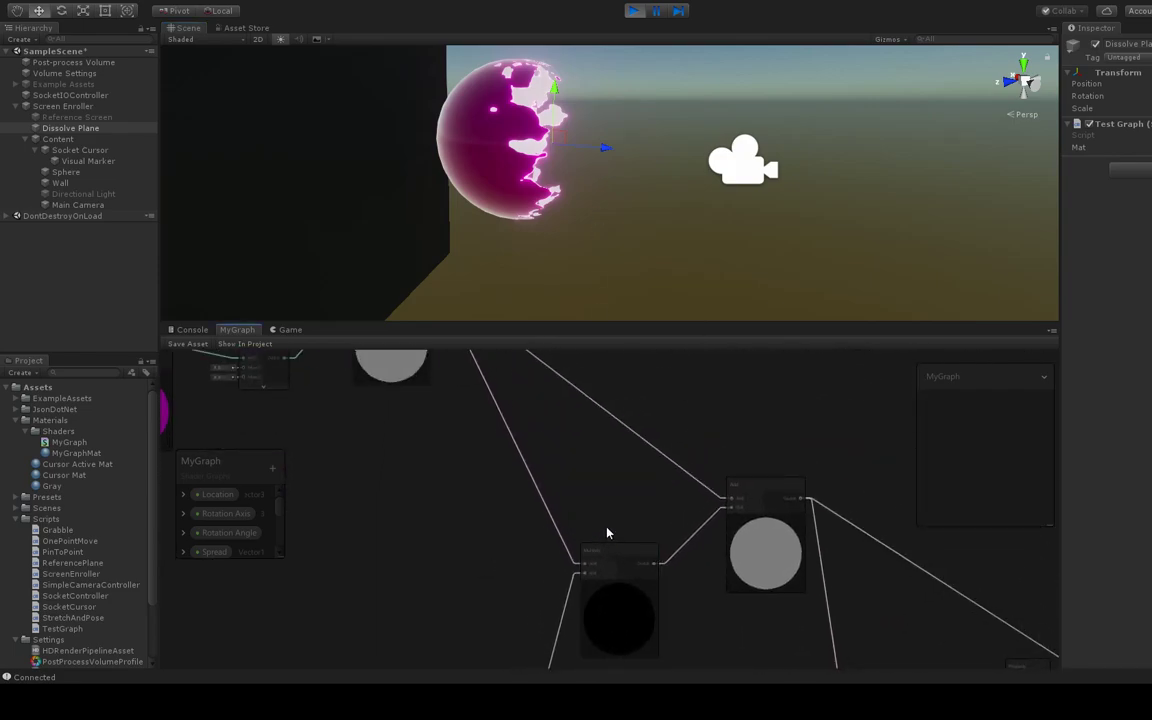
middle_drag(622, 524, 586, 489)
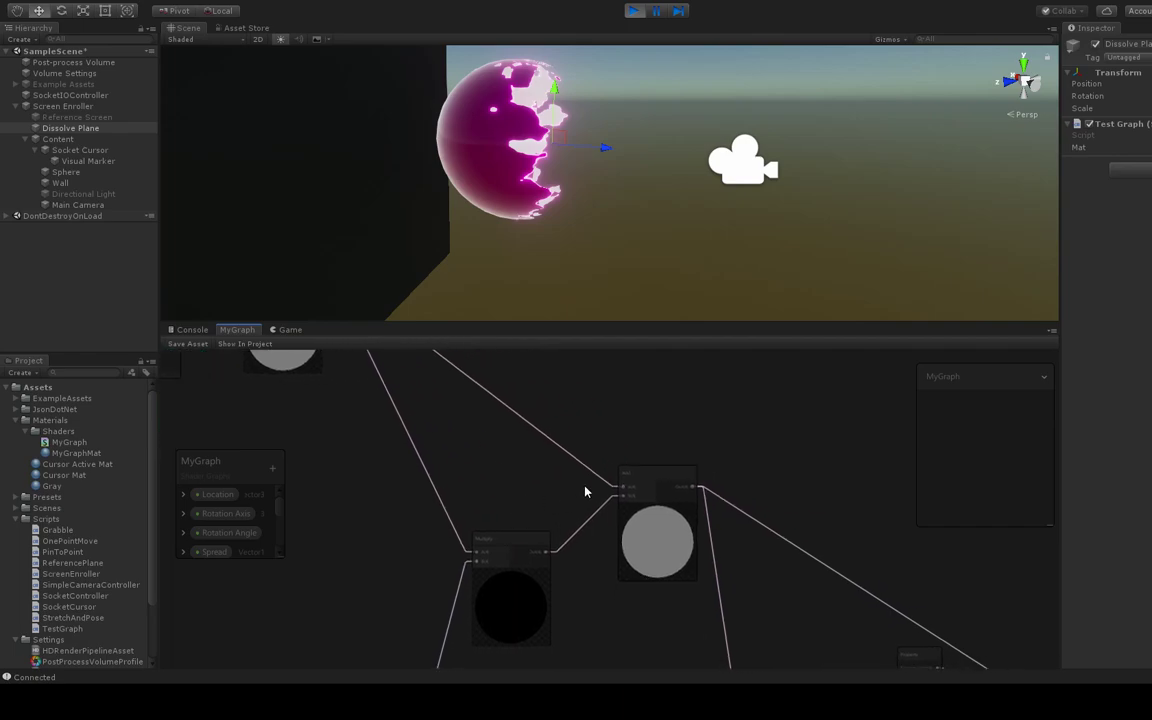
click(650, 486)
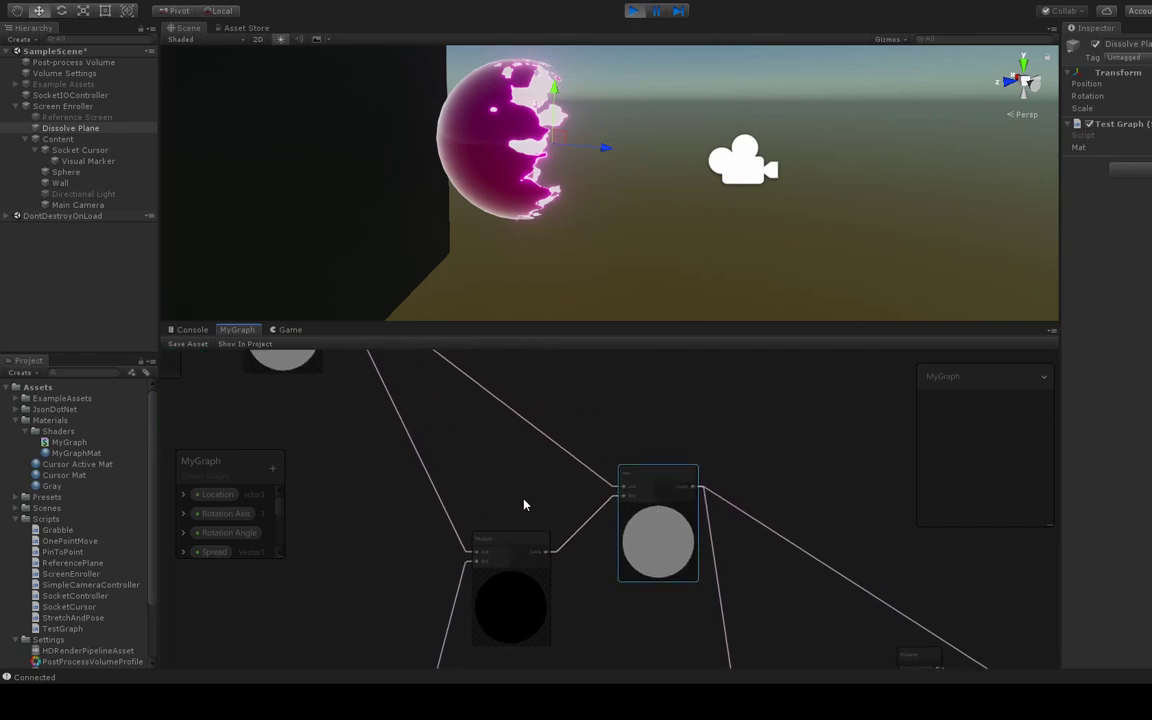
Follow the selected Add node's output through the downstream nodes to the master node.
scroll(529, 502, down, 2)
middle_drag(581, 566, 467, 417)
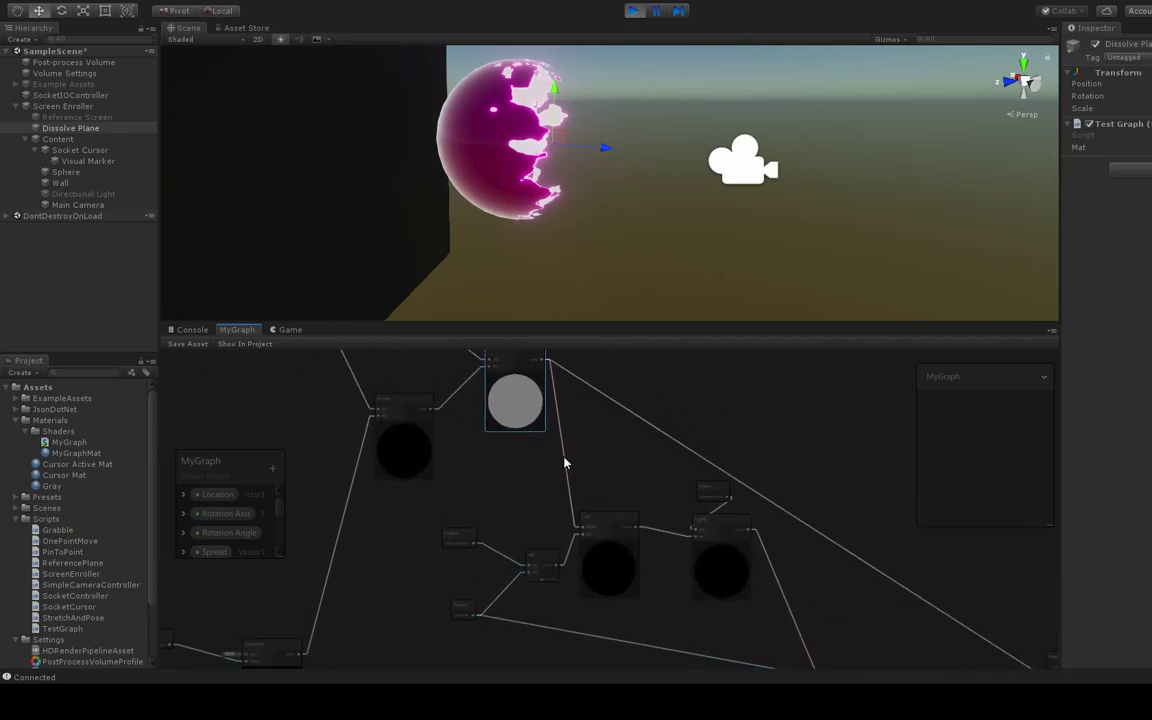
drag(640, 492, 599, 453)
middle_drag(599, 453, 501, 392)
scroll(544, 456, down, 3)
scroll(548, 450, up, 1)
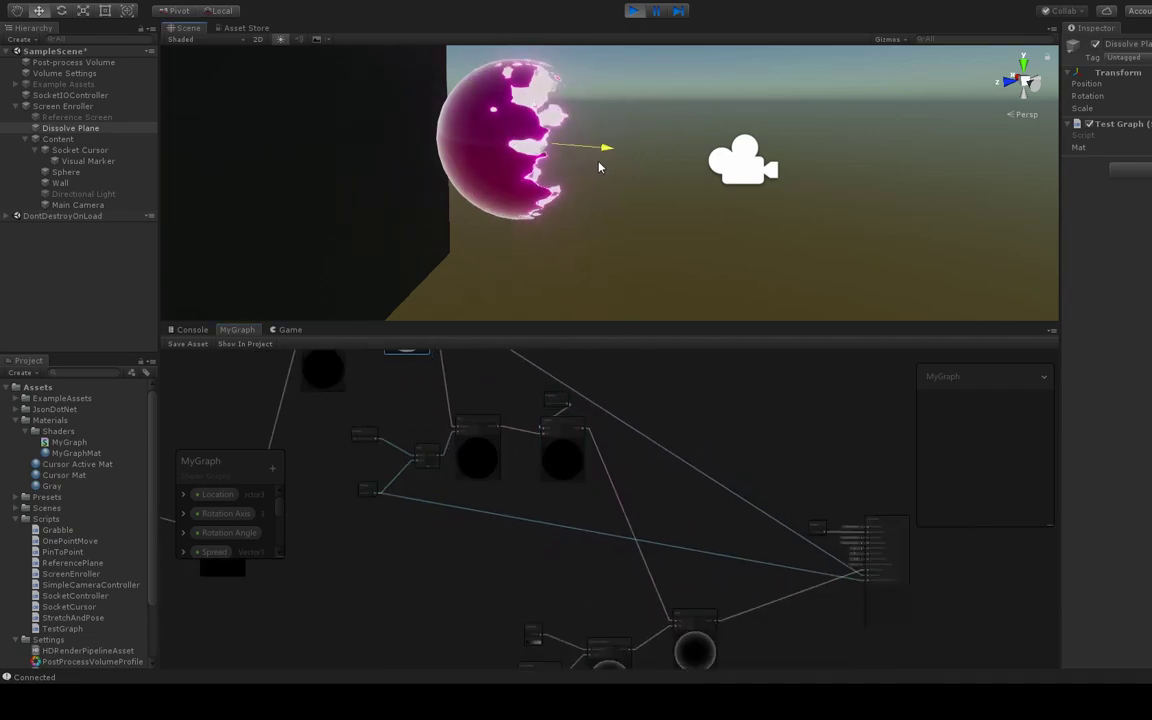
Switch the Dissolve Plane to the Scale tool and start orbiting the scene view.
key(e)
key(r)
key(alt)
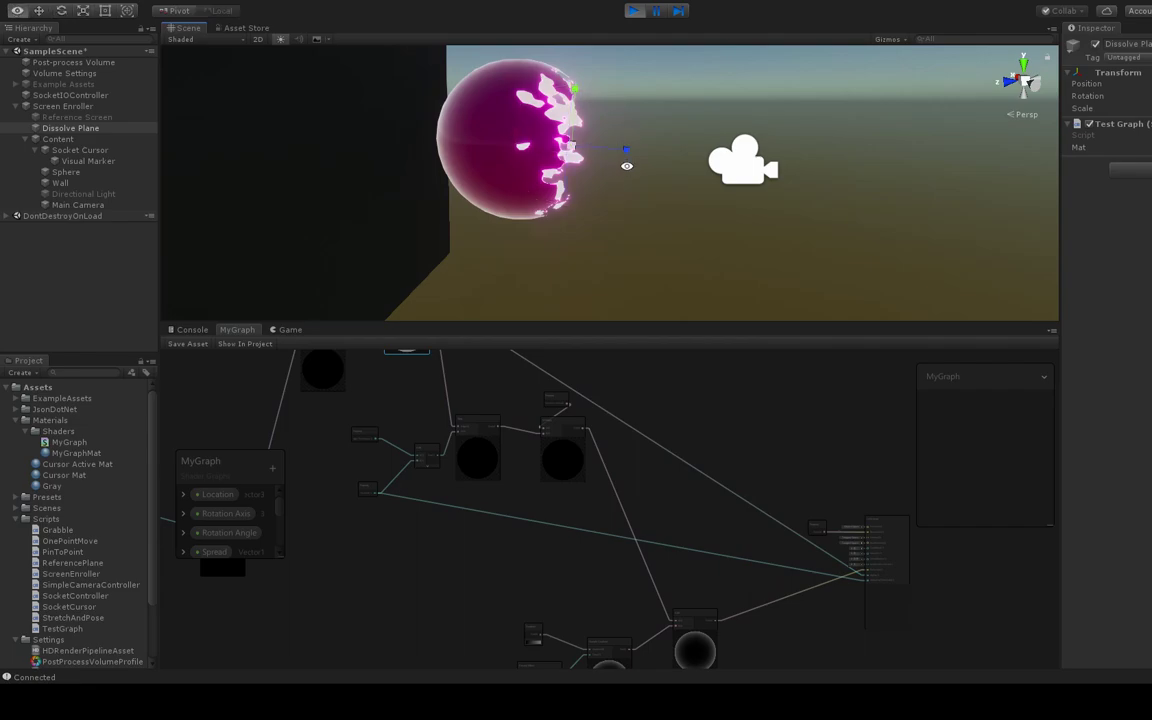